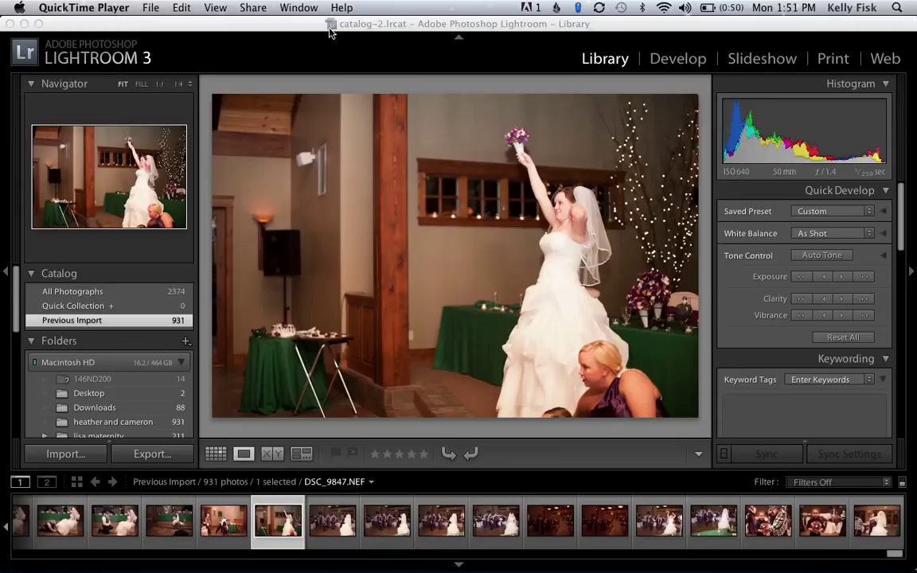
Launch Image Capture by searching 'im' in Spotlight to list the camera's photos.
{"action": "mouse_move", "coordinate": [334, 567]}
{"action": "left_click", "coordinate": [900, 7]}
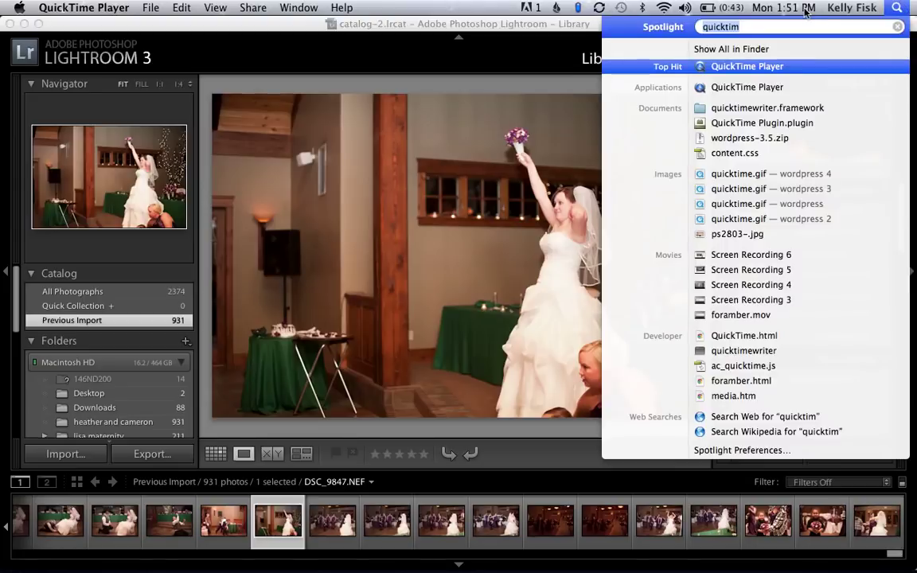
{"action": "key", "text": "BackSpace"}
{"action": "type", "text": "im"}
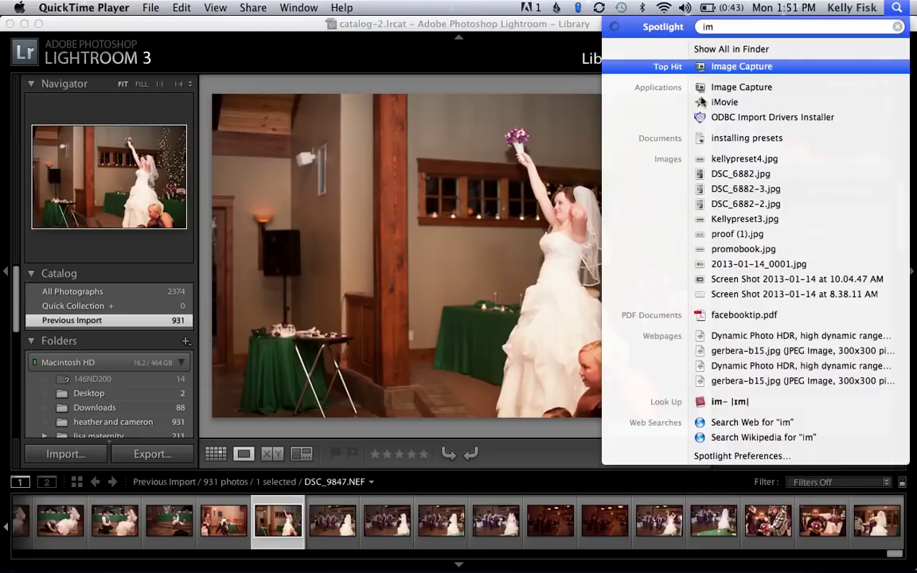
{"action": "left_click", "coordinate": [722, 66]}
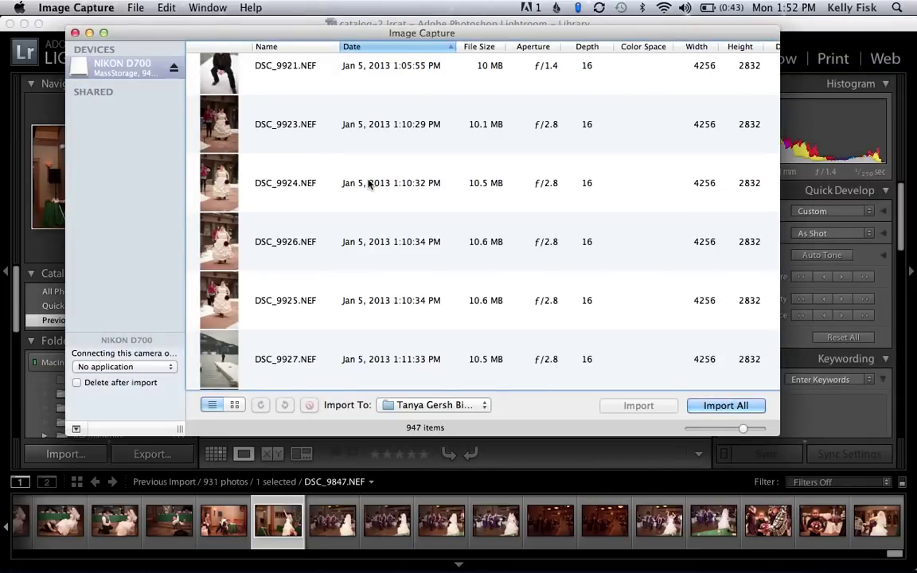
Select photos DSC_1455 through DSC_1458 and choose Other… as the import destination.
{"action": "scroll", "coordinate": [368, 184], "scroll_direction": "down", "scroll_amount": 2}
{"action": "scroll", "coordinate": [369, 236], "scroll_direction": "down", "scroll_amount": 3}
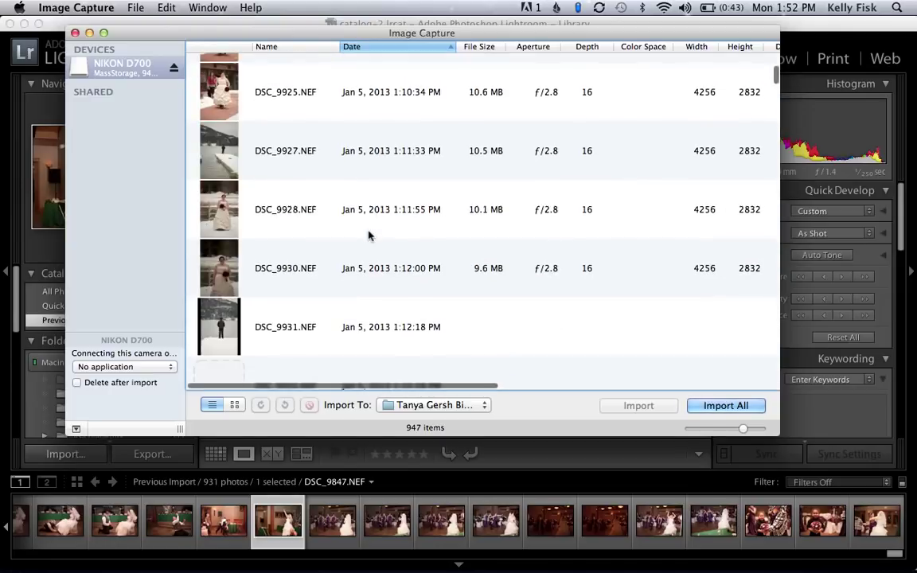
{"action": "scroll", "coordinate": [369, 236], "scroll_direction": "down", "scroll_amount": 2}
{"action": "scroll", "coordinate": [369, 236], "scroll_direction": "down", "scroll_amount": 2}
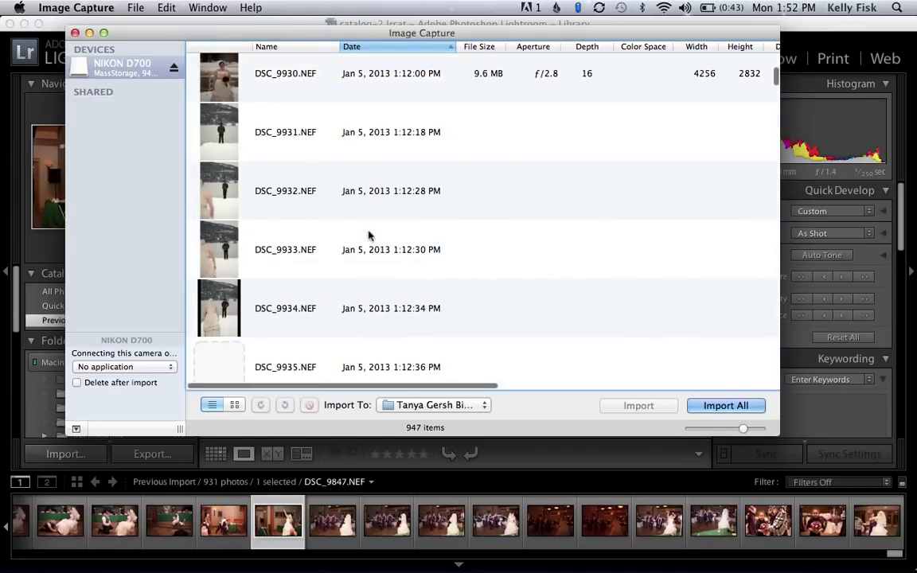
{"action": "scroll", "coordinate": [368, 235], "scroll_direction": "down", "scroll_amount": 4}
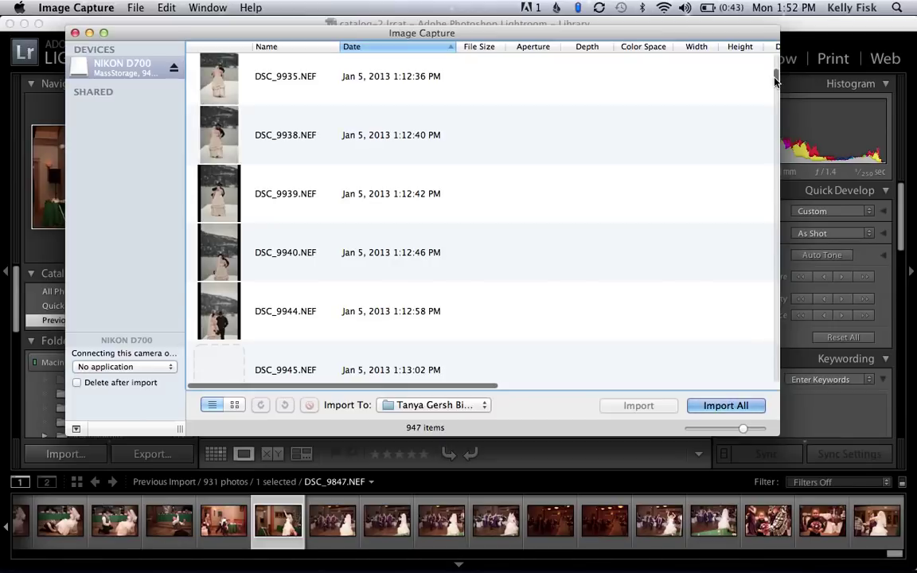
{"action": "left_click_drag", "start_coordinate": [772, 80], "coordinate": [767, 380]}
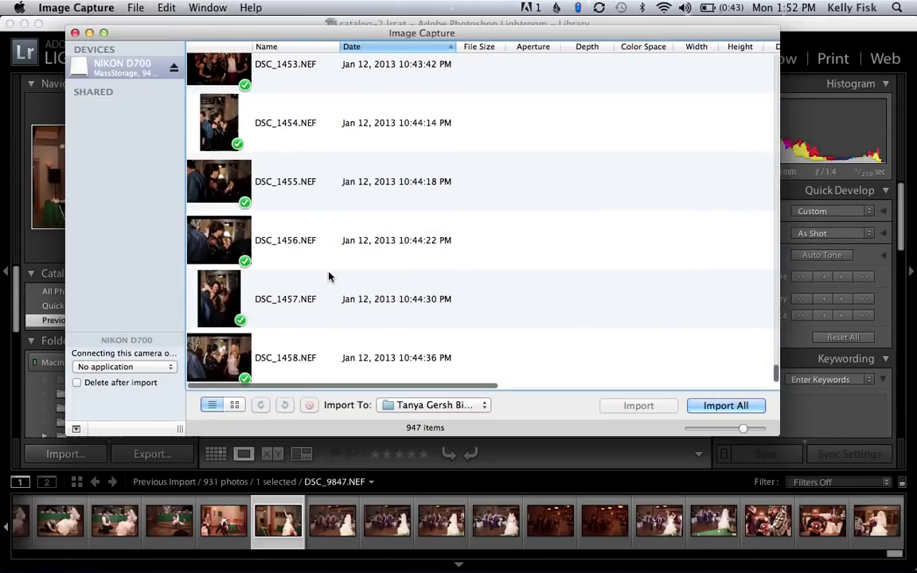
{"action": "left_click", "coordinate": [241, 191]}
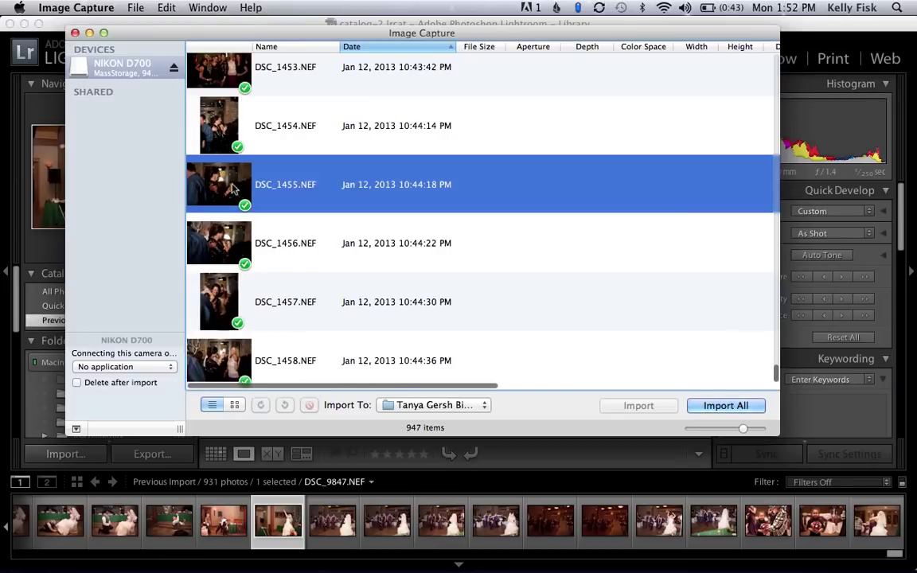
{"action": "left_click", "coordinate": [363, 371], "text": "shift"}
{"action": "left_click", "coordinate": [404, 410]}
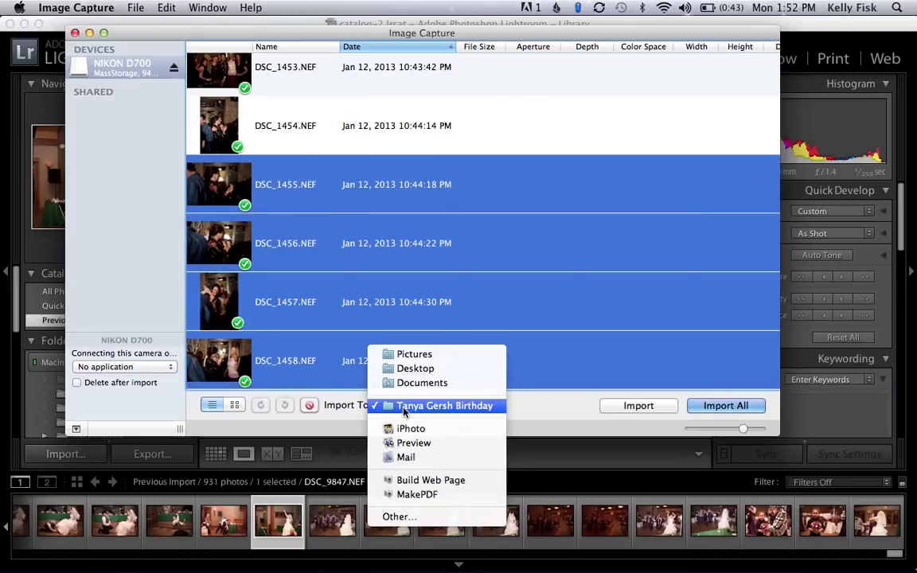
{"action": "left_click", "coordinate": [402, 519]}
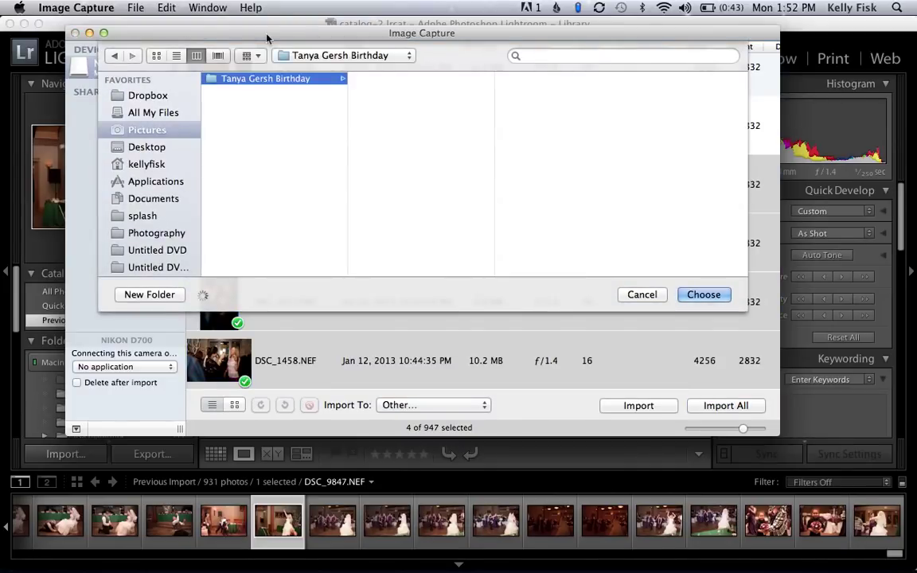
Move the Image Capture window and go to the Pictures folder in the chooser.
{"action": "left_click_drag", "start_coordinate": [240, 28], "coordinate": [378, 66]}
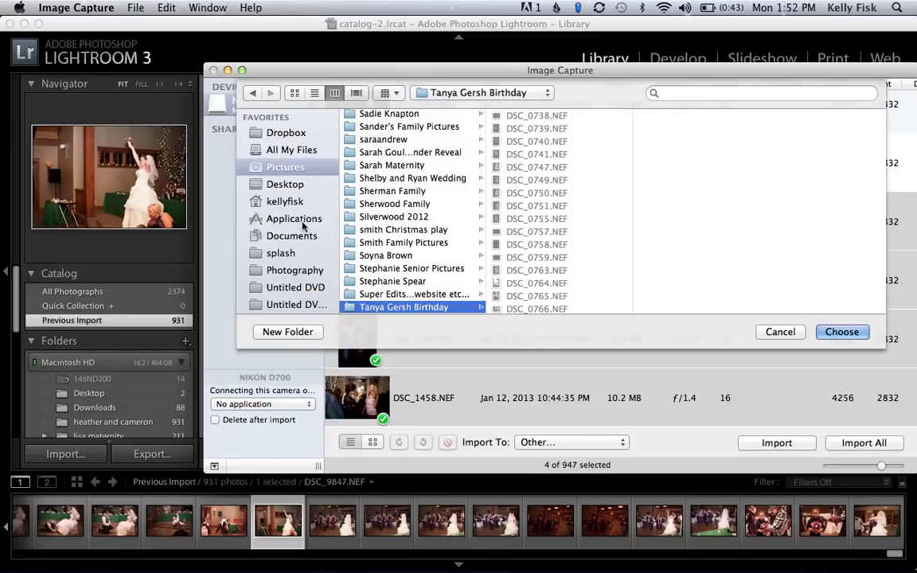
{"action": "left_click", "coordinate": [276, 167]}
{"action": "scroll", "coordinate": [415, 199], "scroll_direction": "down", "scroll_amount": 10}
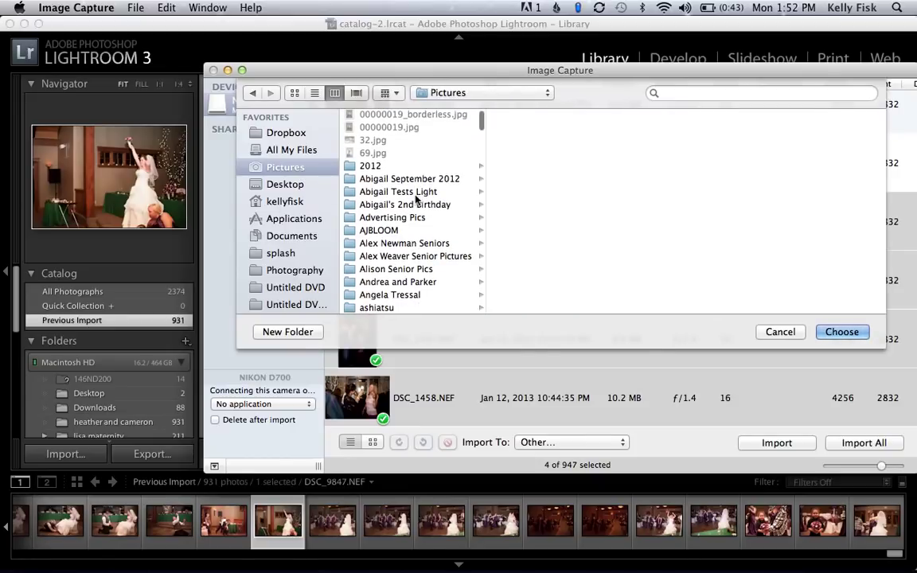
{"action": "scroll", "coordinate": [414, 199], "scroll_direction": "down", "scroll_amount": 5}
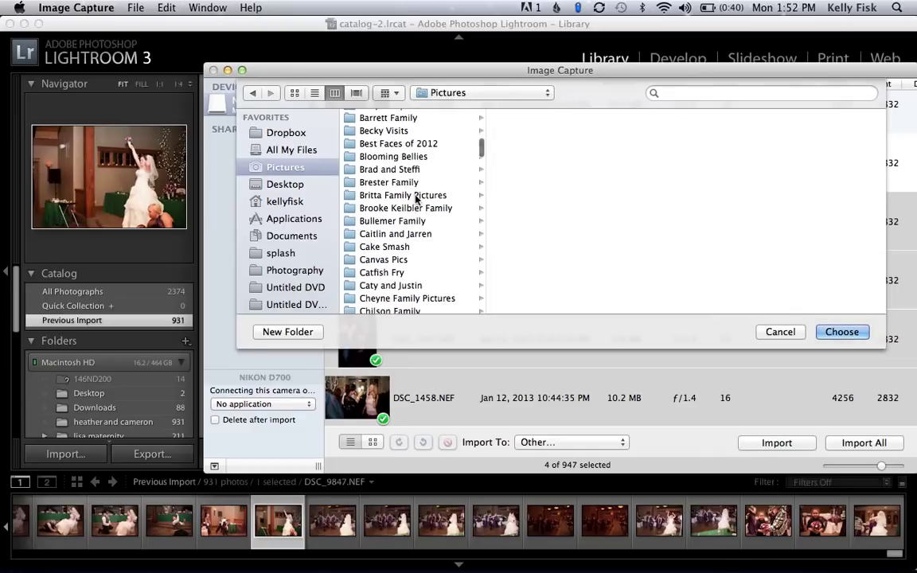
{"action": "scroll", "coordinate": [415, 199], "scroll_direction": "down", "scroll_amount": 8}
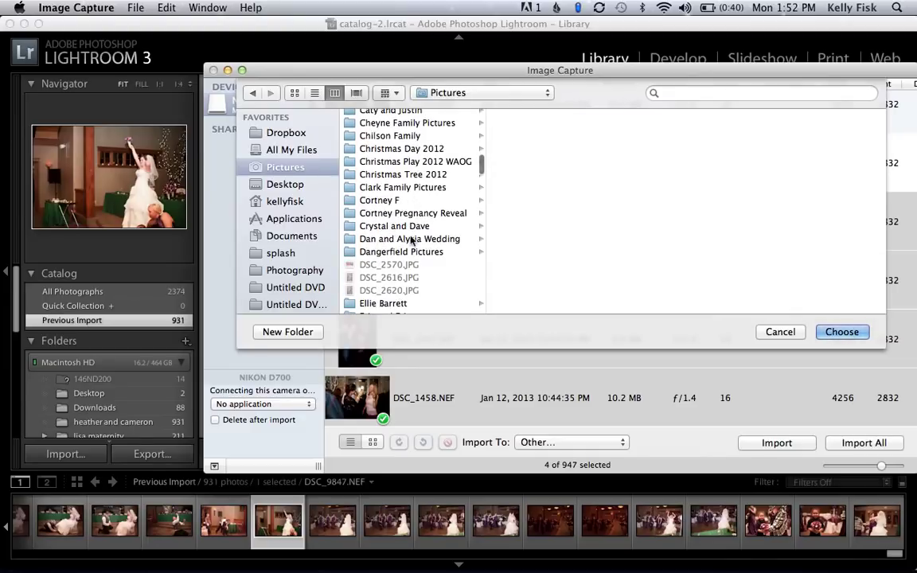
{"action": "scroll", "coordinate": [412, 240], "scroll_direction": "down", "scroll_amount": 10}
{"action": "scroll", "coordinate": [411, 241], "scroll_direction": "down", "scroll_amount": 7}
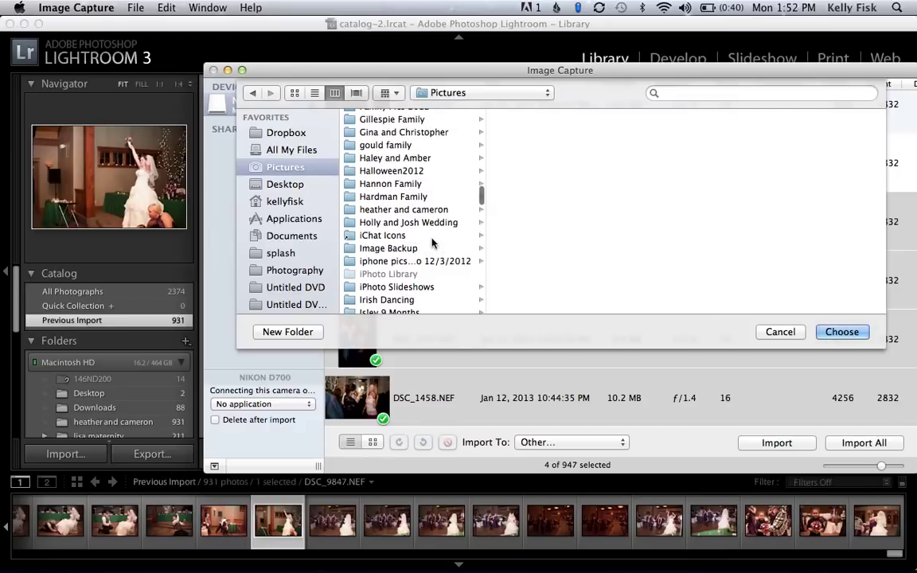
{"action": "left_click", "coordinate": [301, 332]}
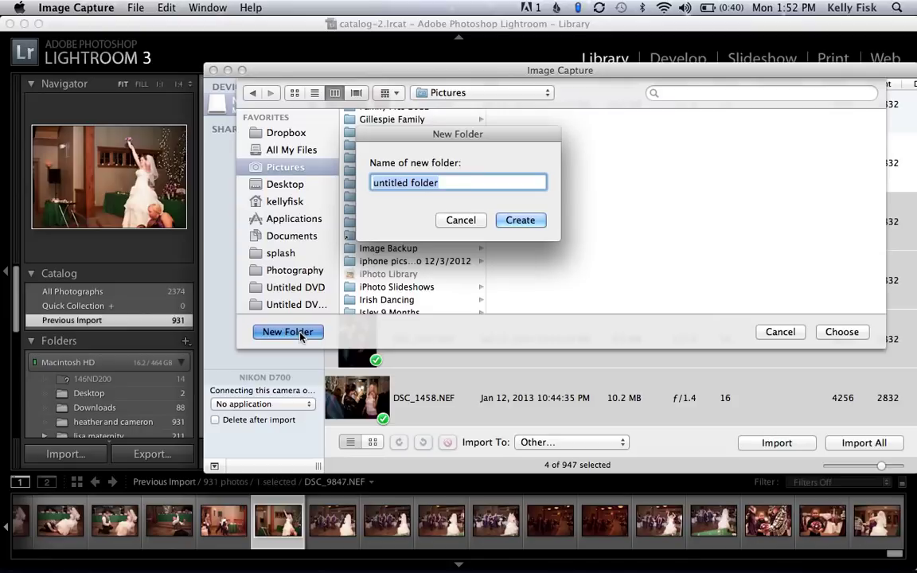
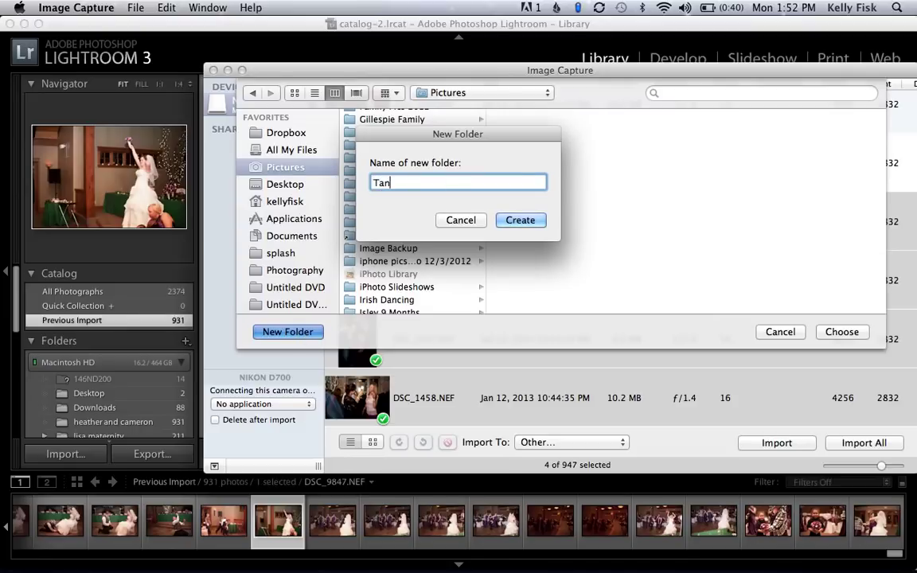
{"action": "type", "text": "rsh Birth"}
{"action": "key", "text": "BackSpace"}
{"action": "key", "text": "BackSpace"}
{"action": "type", "text": "th"}
{"action": "key", "text": "BackSpace"}
{"action": "key", "text": "BackSpace"}
{"action": "key", "text": "BackSpace"}
{"action": "type", "text": "rthday Party"}
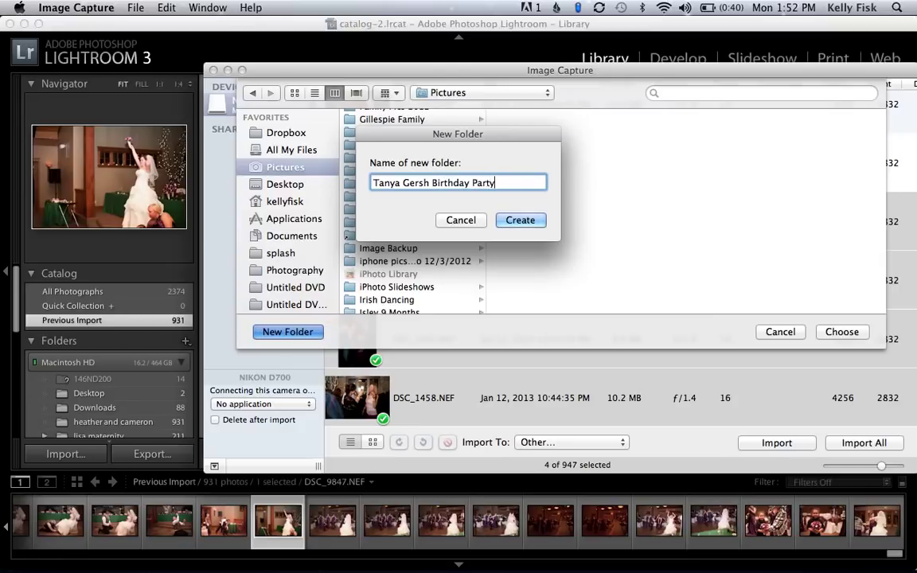
{"action": "left_click", "coordinate": [512, 220]}
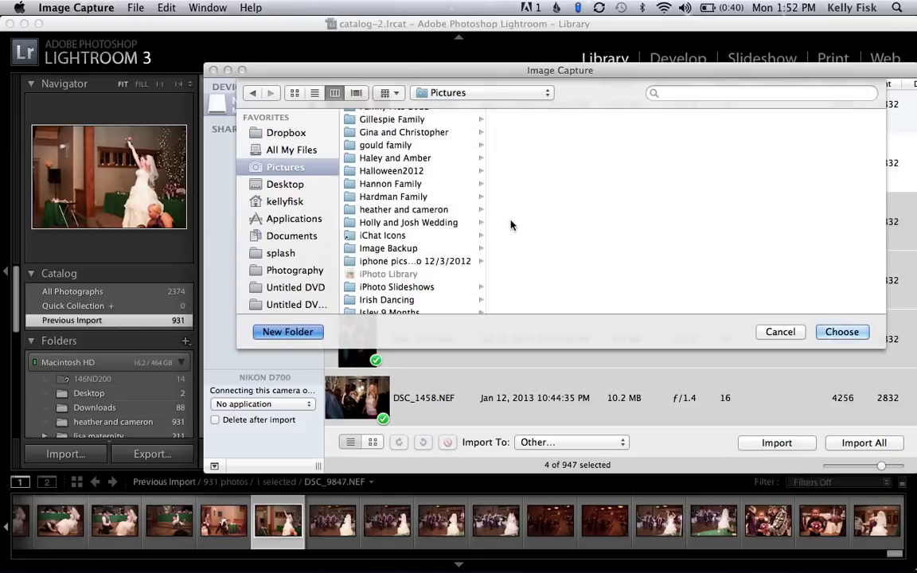
Confirm the birthday party folder as import destination and bring Lightroom 3 to the front.
{"action": "left_click", "coordinate": [841, 331]}
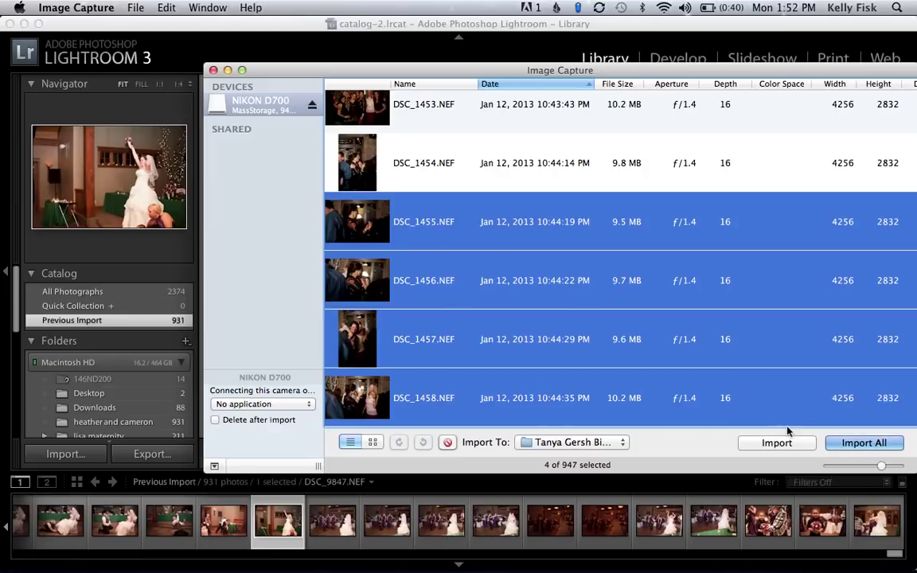
{"action": "left_click_drag", "start_coordinate": [257, 68], "coordinate": [347, 77]}
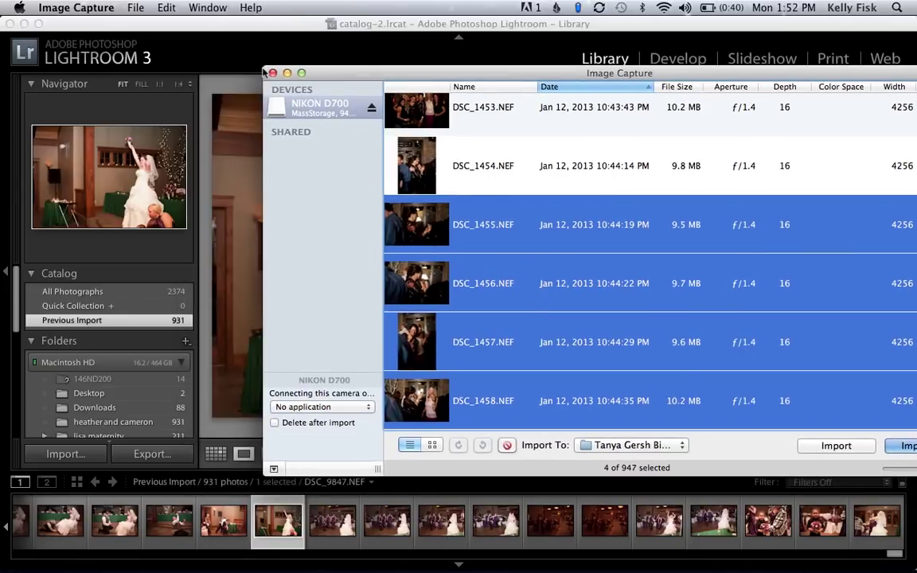
{"action": "left_click", "coordinate": [76, 7]}
{"action": "left_click", "coordinate": [104, 119]}
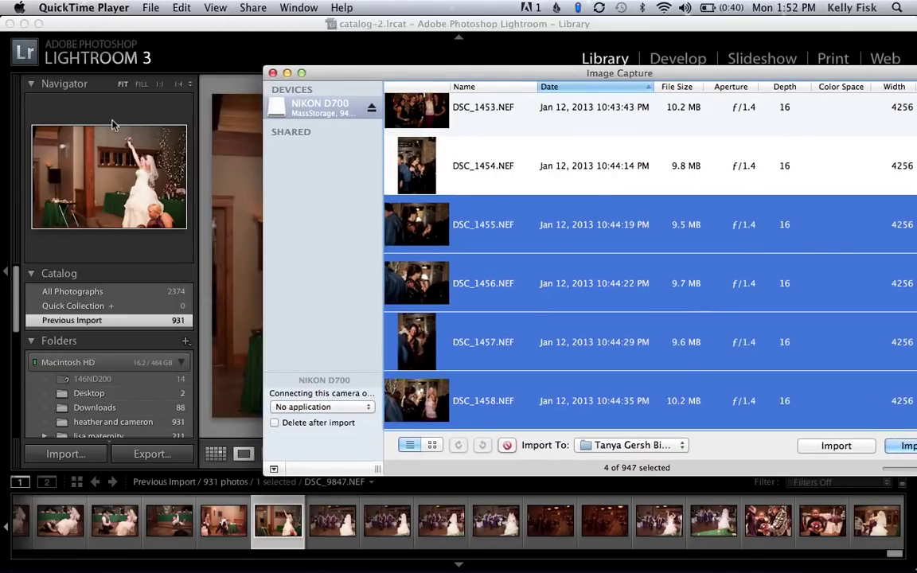
{"action": "left_click", "coordinate": [375, 30]}
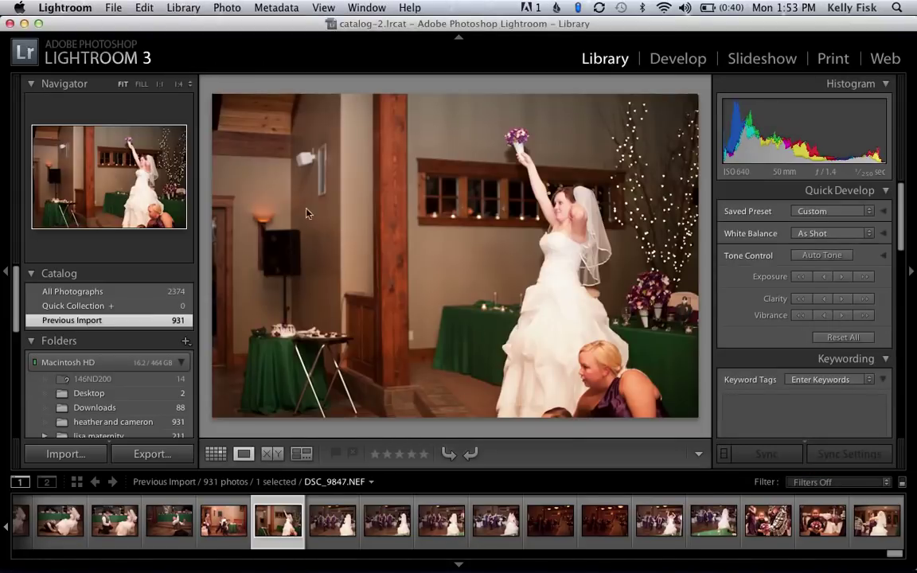
Switch to Lightroom 3 and open File > Import Photos for the NIKON D700 camera.
{"action": "mouse_move", "coordinate": [194, 557]}
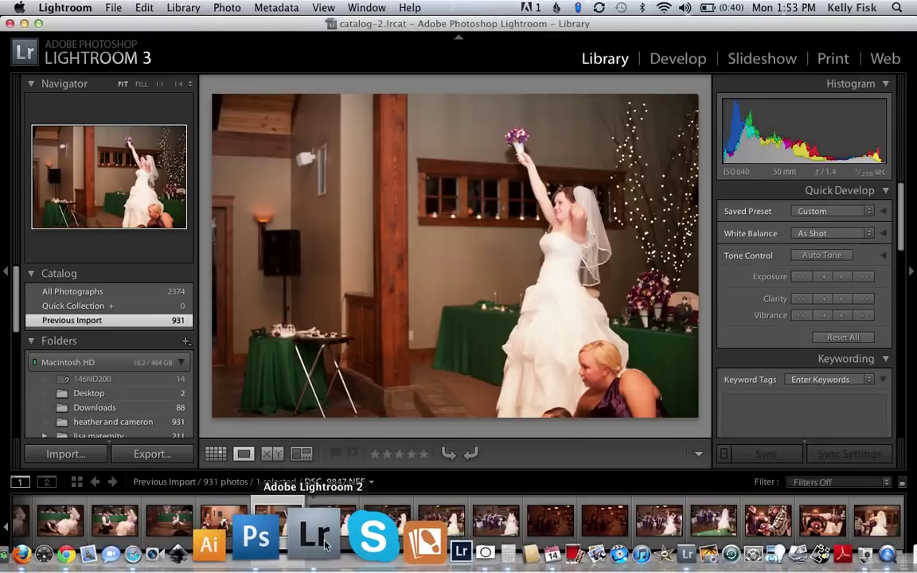
{"action": "left_click", "coordinate": [323, 543]}
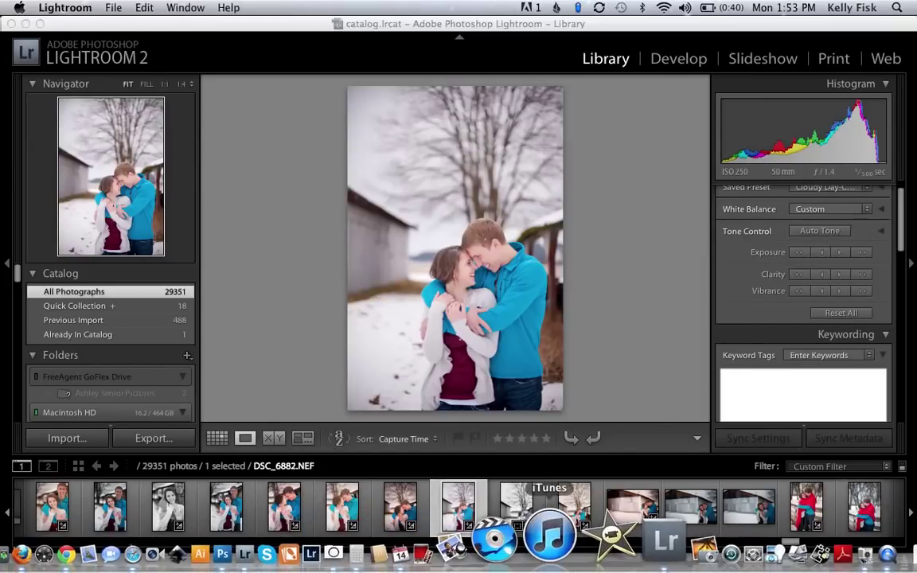
{"action": "left_click", "coordinate": [587, 531]}
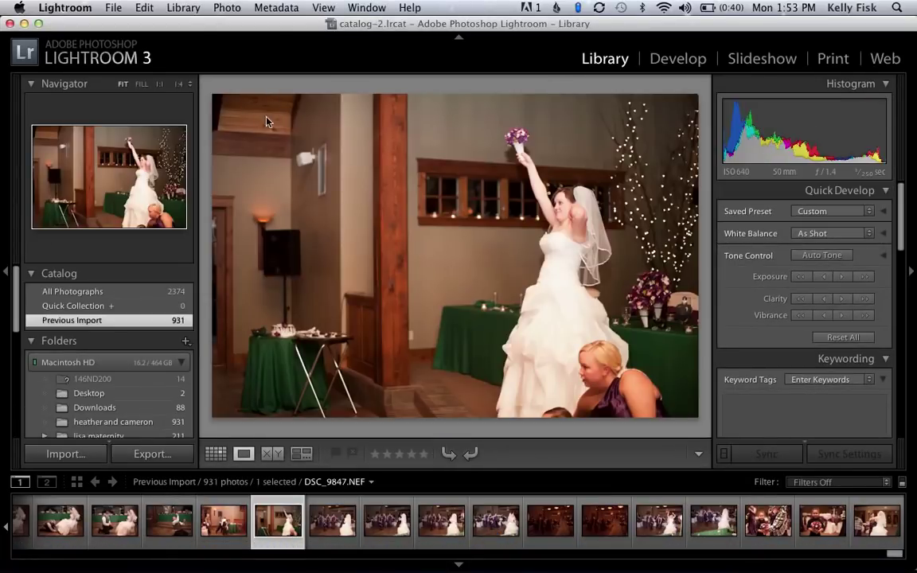
{"action": "left_click", "coordinate": [121, 12]}
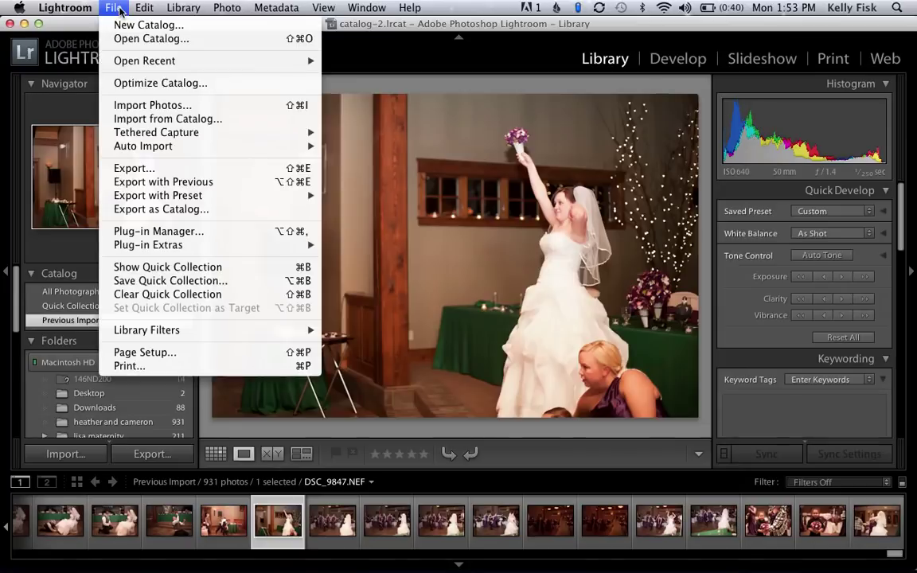
{"action": "key", "text": "super+Tab"}
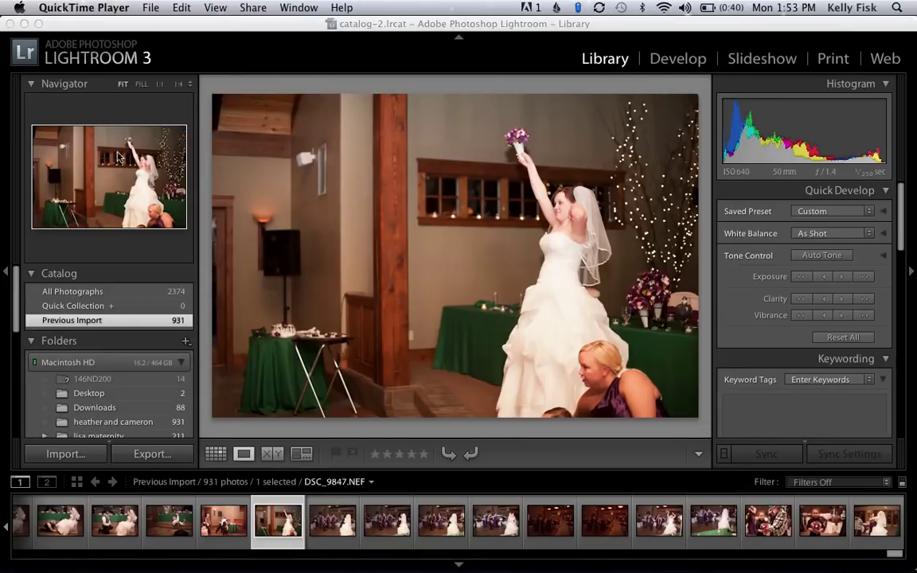
{"action": "left_click", "coordinate": [129, 31]}
{"action": "left_click", "coordinate": [112, 7]}
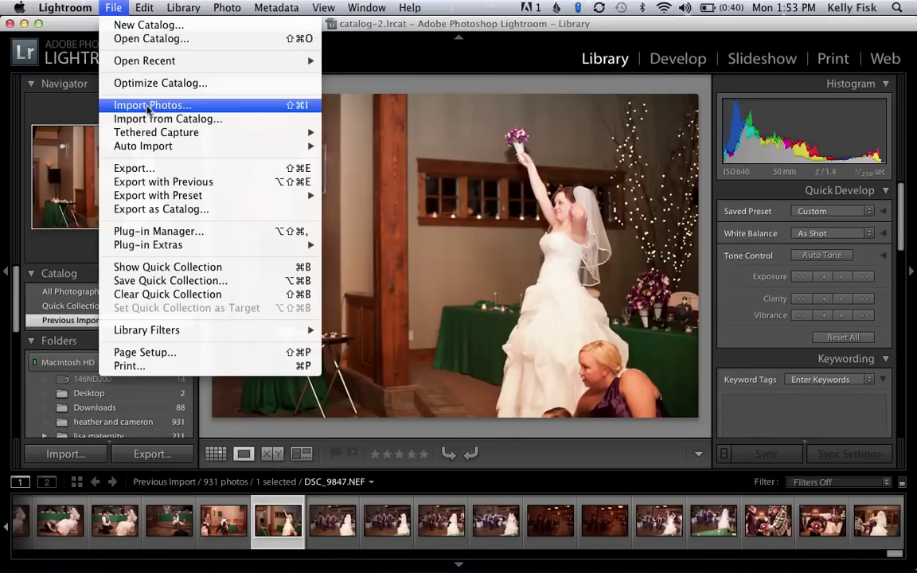
{"action": "left_click", "coordinate": [148, 106]}
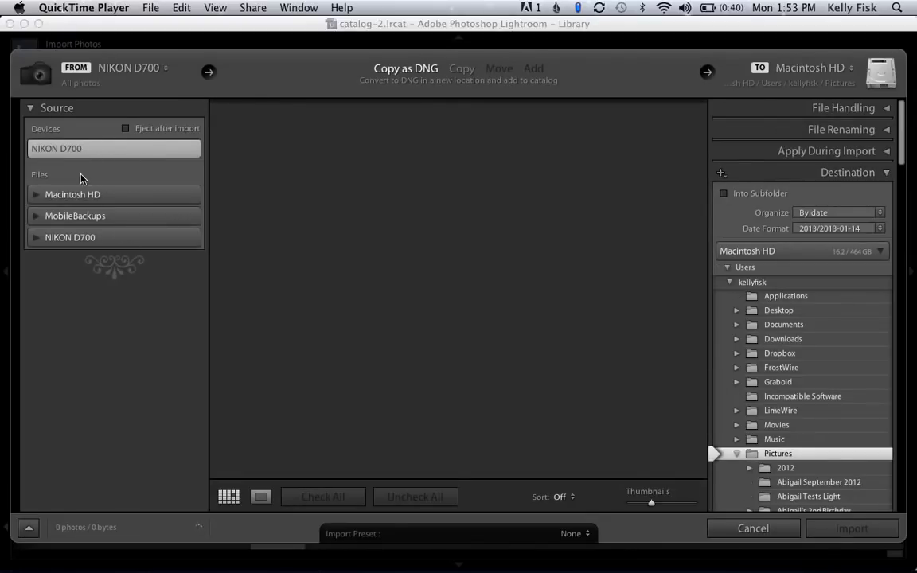
Cancel the Lightroom 3 camera import and show all windows in Mission Control.
{"action": "left_click", "coordinate": [39, 202]}
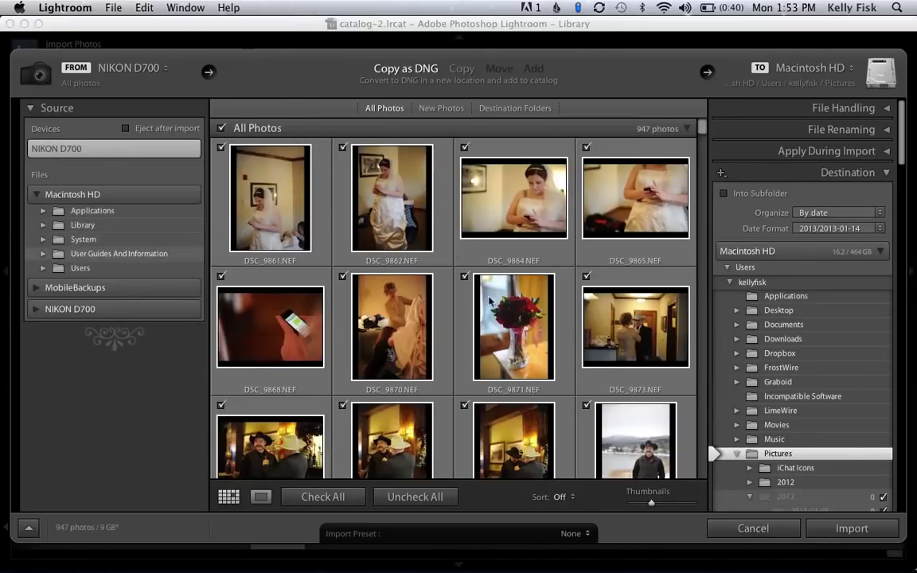
{"action": "left_click", "coordinate": [752, 529]}
{"action": "key", "text": "ctrl+Up"}
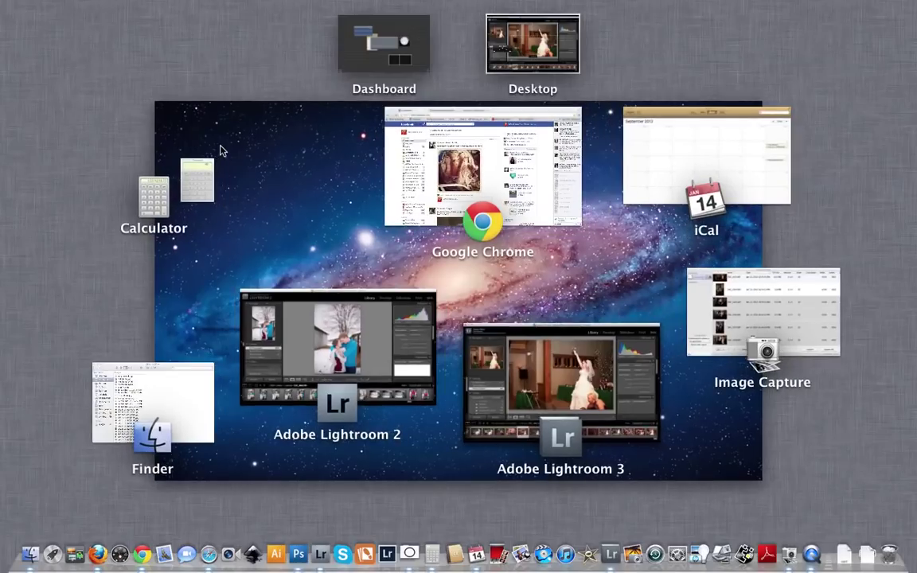
Bring the Lightroom 2 catalog.lrcat window to the front and open its File menu.
{"action": "left_click", "coordinate": [342, 297]}
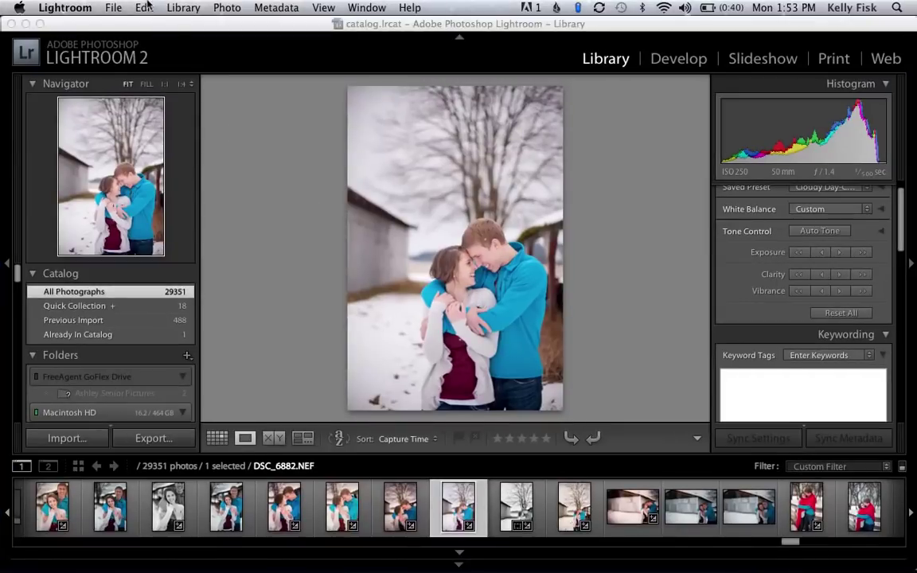
{"action": "left_click", "coordinate": [123, 5]}
{"action": "left_click", "coordinate": [180, 105]}
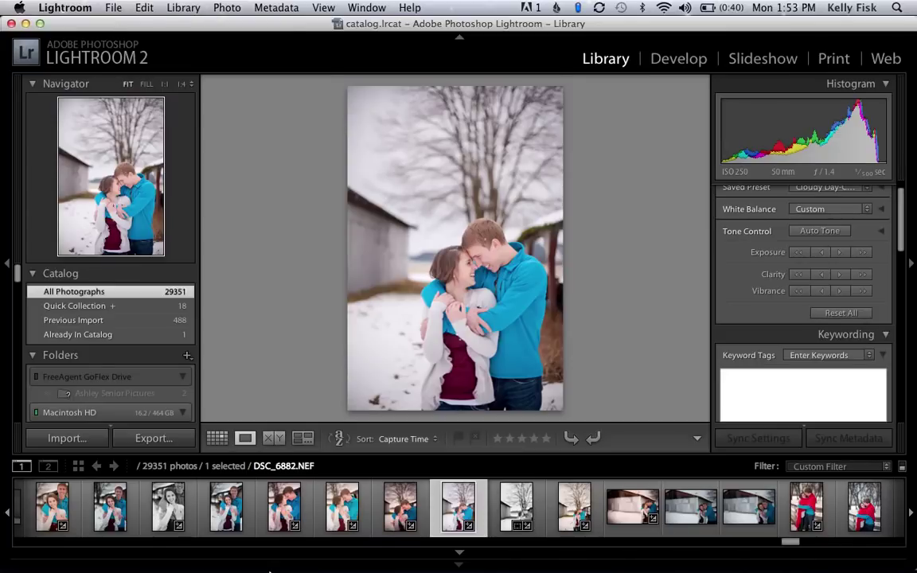
{"action": "left_click", "coordinate": [113, 7]}
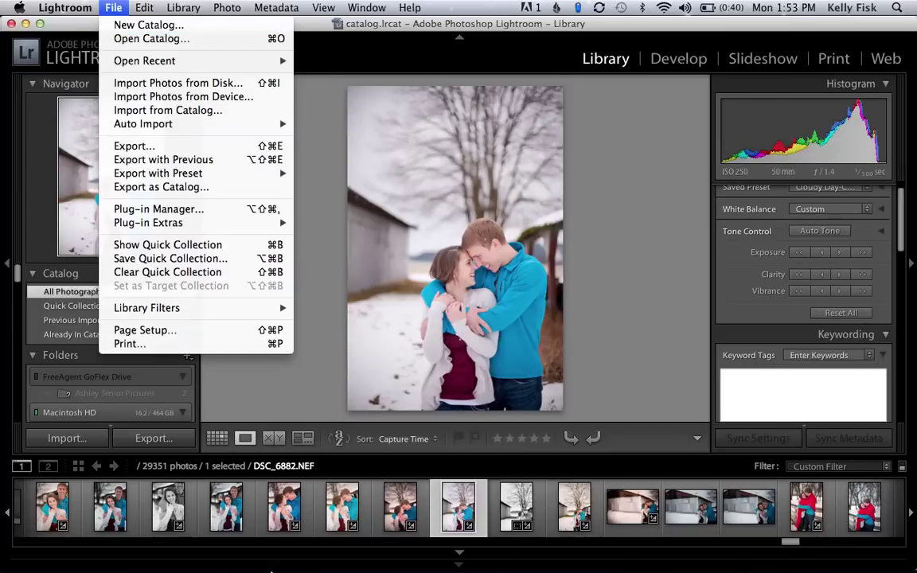
{"action": "left_click", "coordinate": [209, 83]}
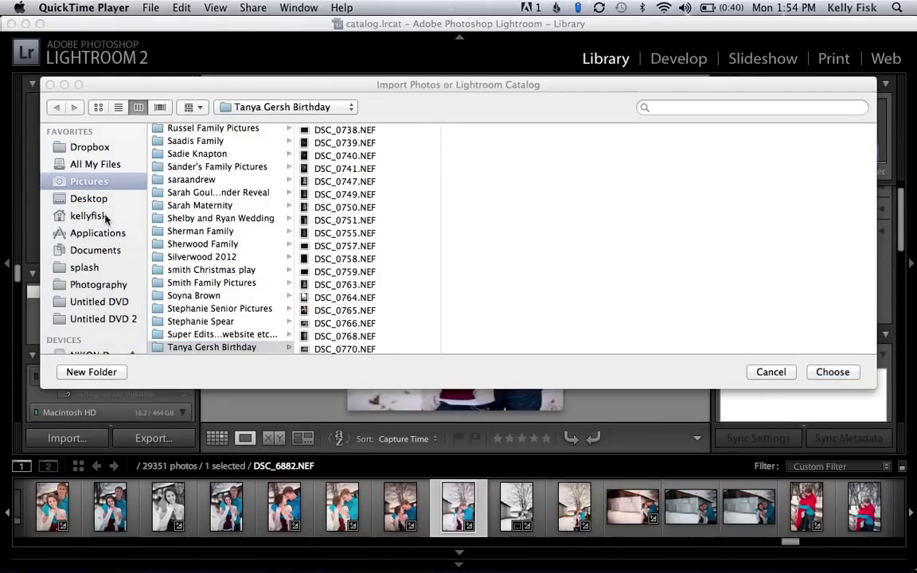
{"action": "scroll", "coordinate": [238, 231], "scroll_direction": "down", "scroll_amount": 3}
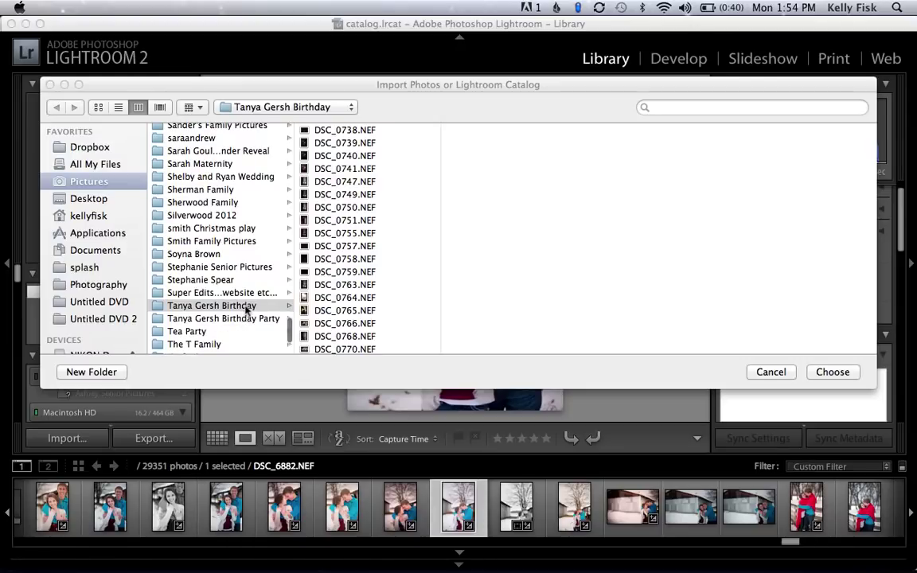
{"action": "left_click", "coordinate": [247, 308]}
{"action": "key", "text": "Down"}
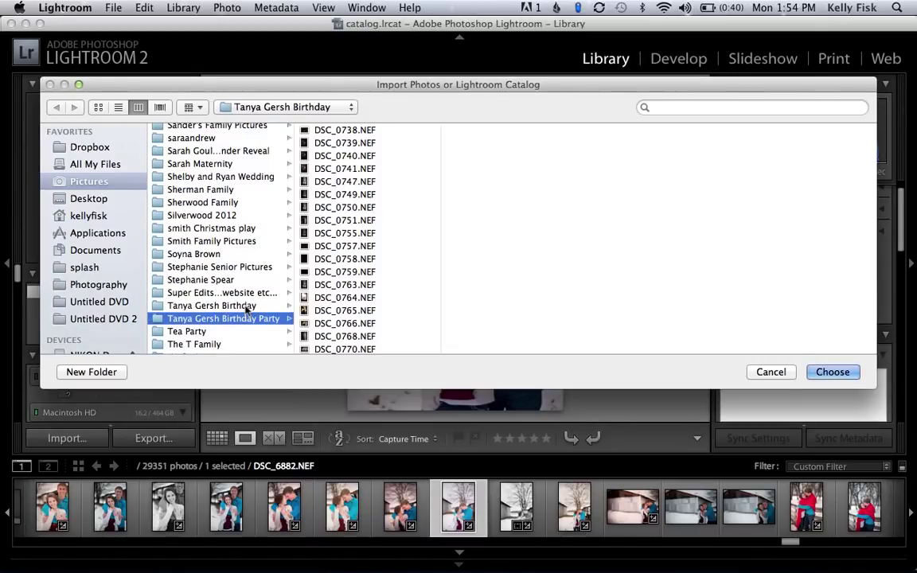
{"action": "key", "text": "Up"}
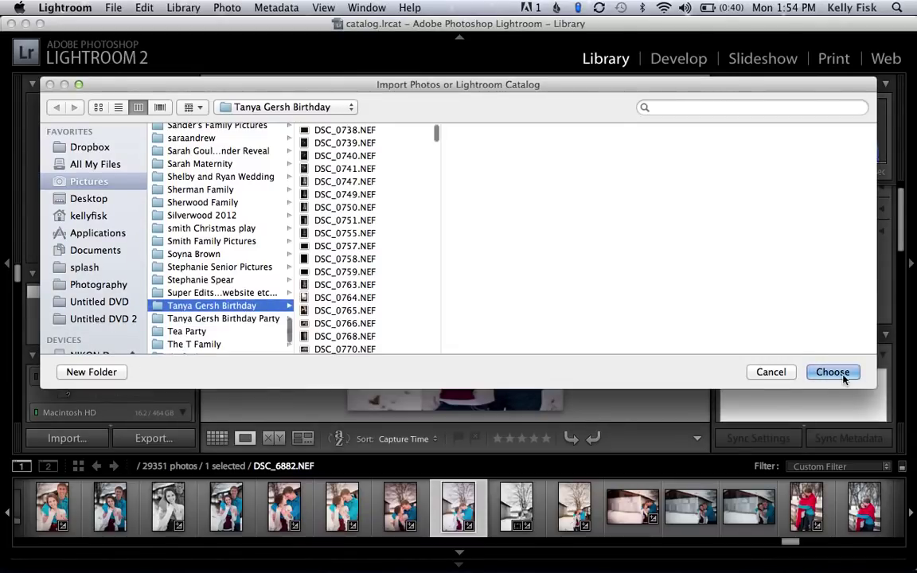
{"action": "left_click", "coordinate": [784, 376]}
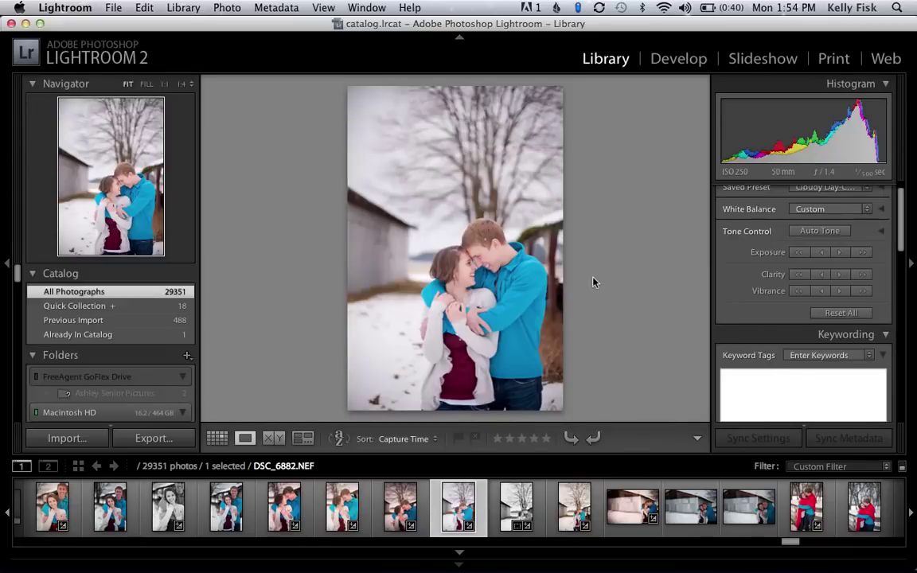
View Previous Import, then All Photographs, scrolling the filmstrip to its end at DSC_0738.
{"action": "left_click_drag", "start_coordinate": [788, 542], "coordinate": [901, 544]}
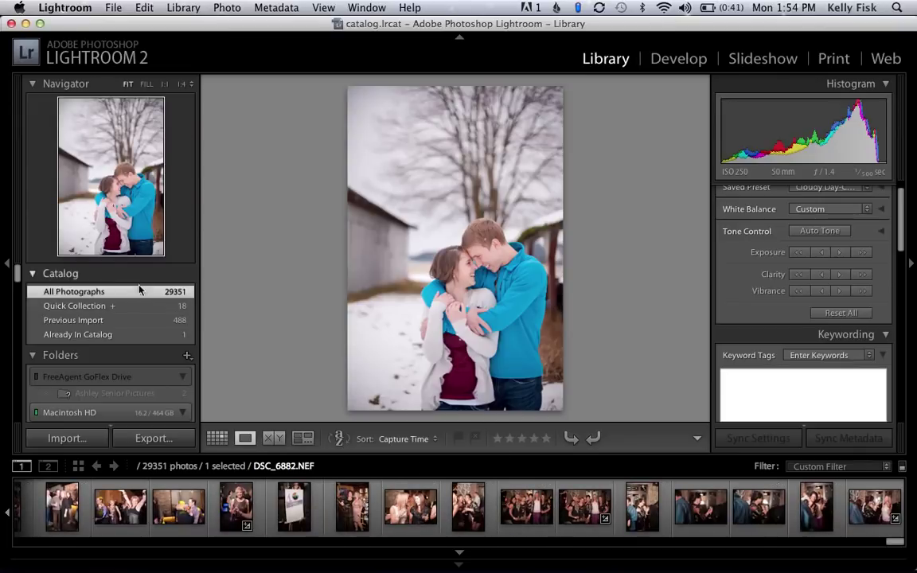
{"action": "left_click", "coordinate": [119, 323]}
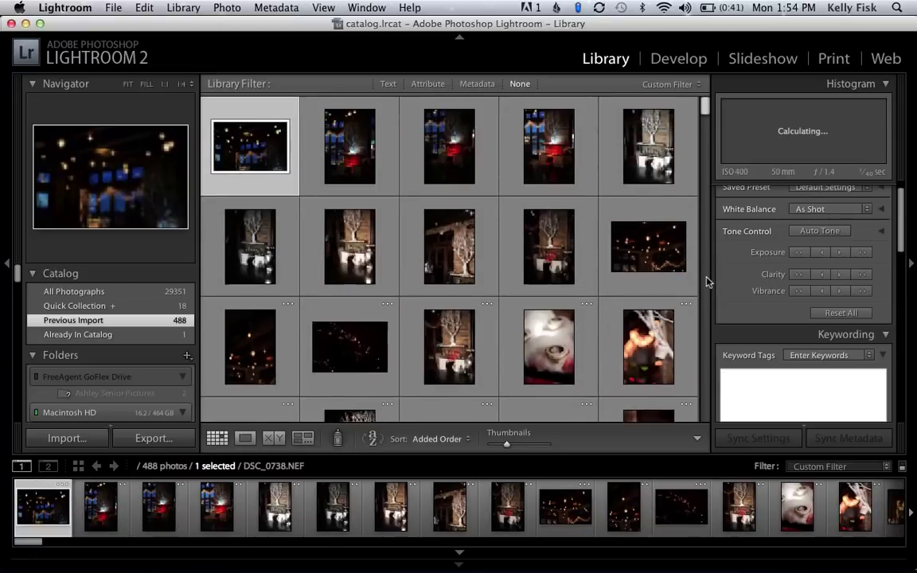
{"action": "left_click", "coordinate": [99, 293]}
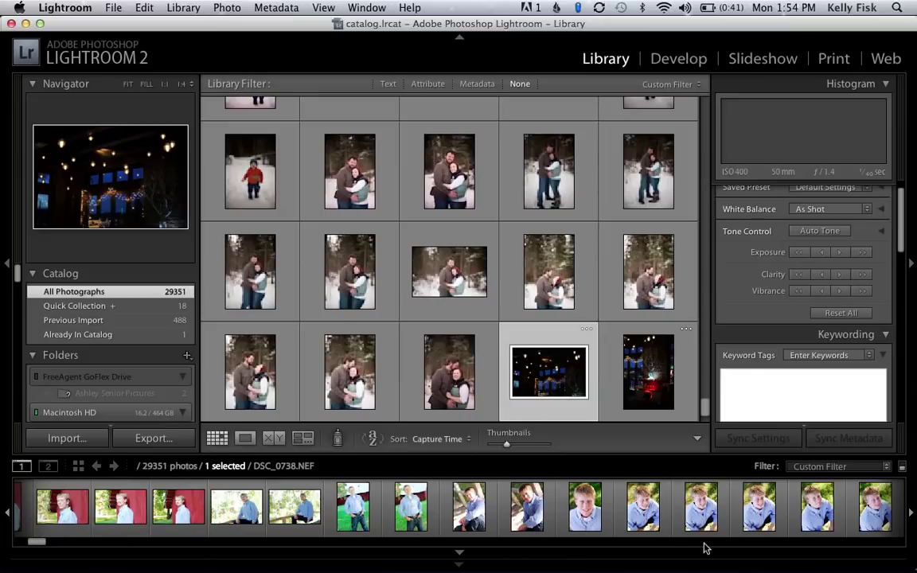
{"action": "left_click", "coordinate": [878, 542]}
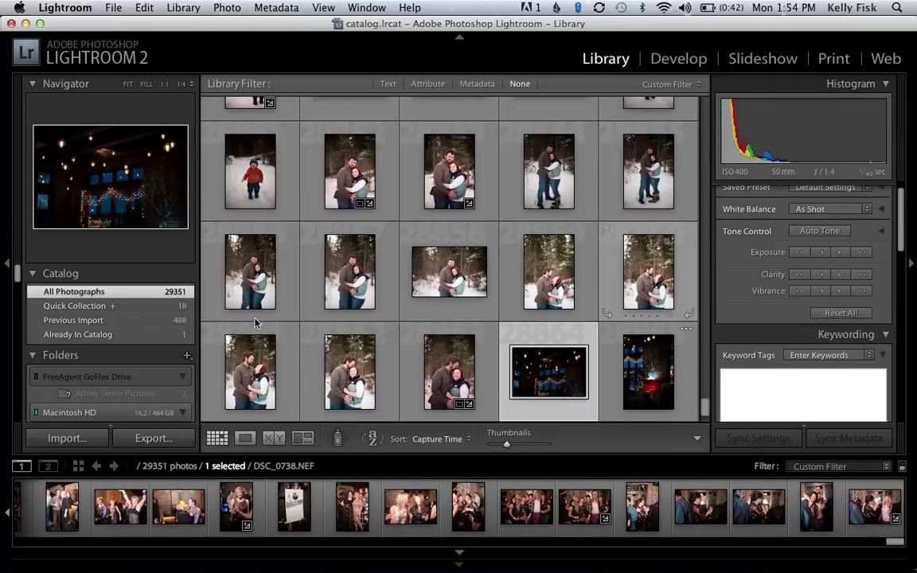
{"action": "key", "text": "super+Tab"}
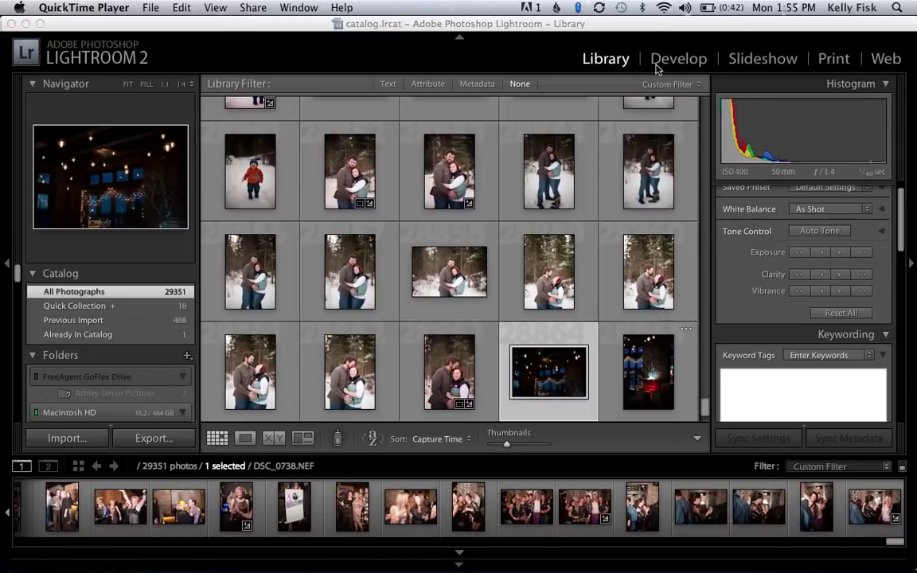
{"action": "left_click", "coordinate": [675, 67]}
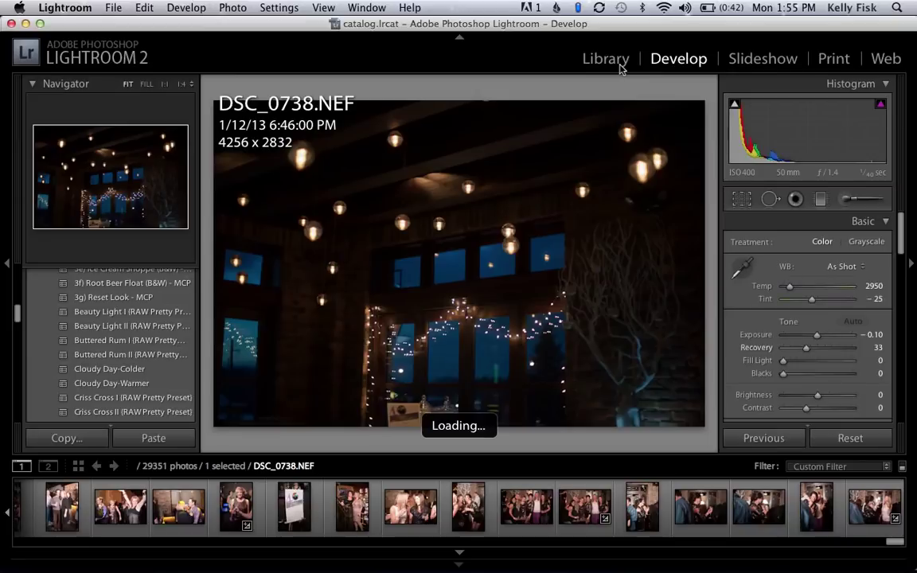
{"action": "left_click", "coordinate": [606, 61]}
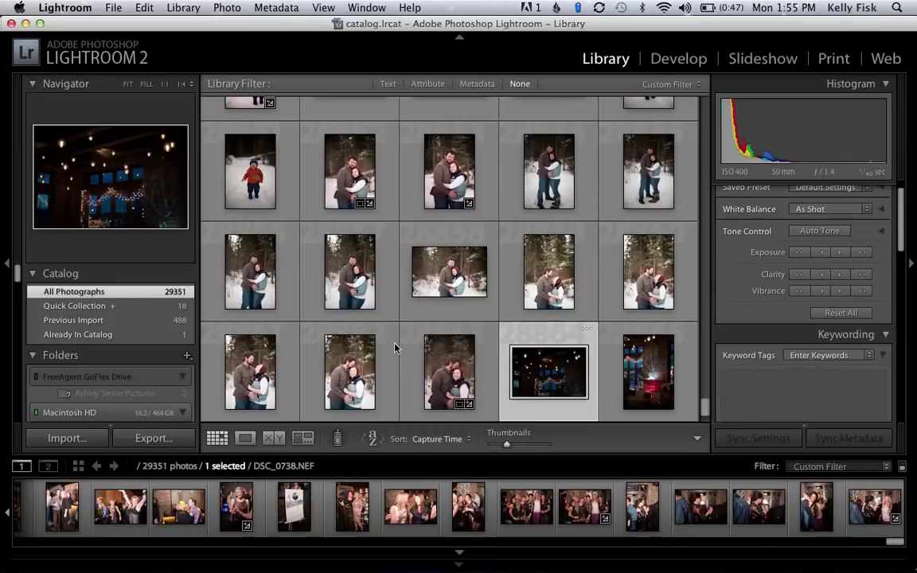
Select cupcake photo DSC_0772, preview it in Loupe view, then return to Grid.
{"action": "scroll", "coordinate": [395, 348], "scroll_direction": "down", "scroll_amount": 3}
{"action": "scroll", "coordinate": [395, 348], "scroll_direction": "down", "scroll_amount": 1}
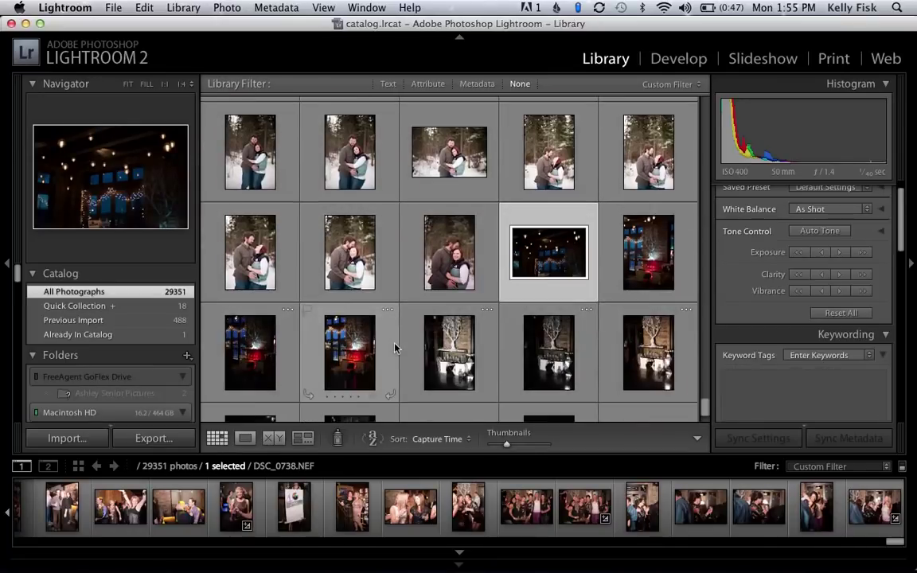
{"action": "scroll", "coordinate": [395, 348], "scroll_direction": "down", "scroll_amount": 10}
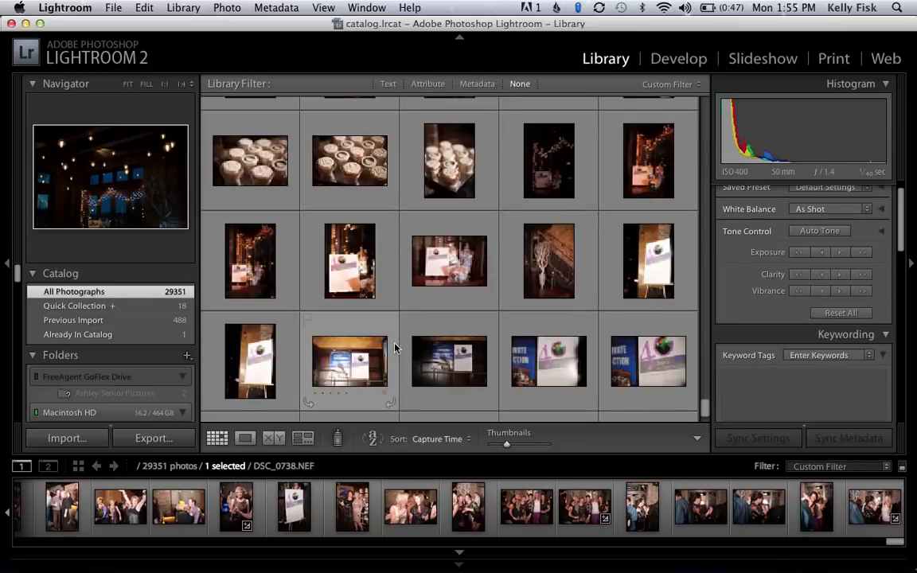
{"action": "scroll", "coordinate": [395, 348], "scroll_direction": "up", "scroll_amount": 1}
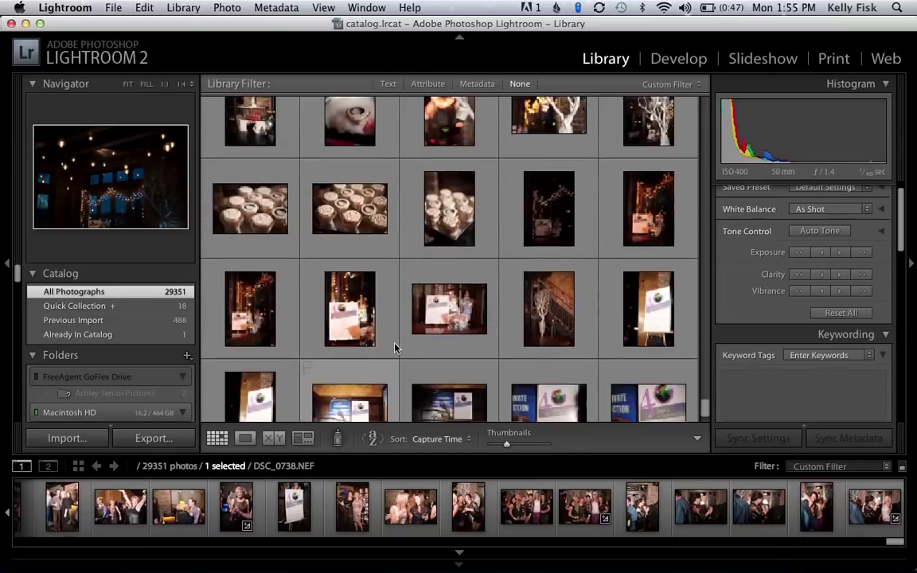
{"action": "left_click", "coordinate": [487, 217]}
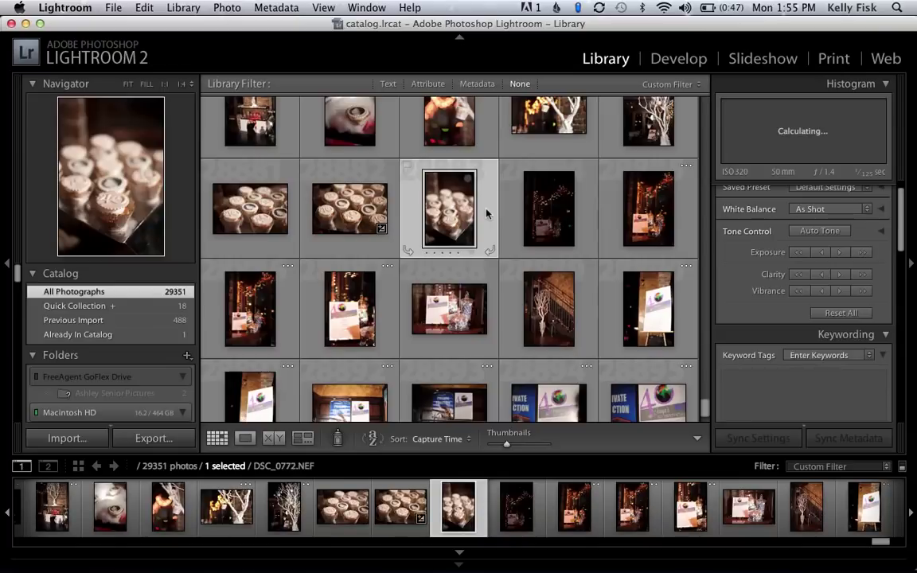
{"action": "double_click", "coordinate": [488, 213]}
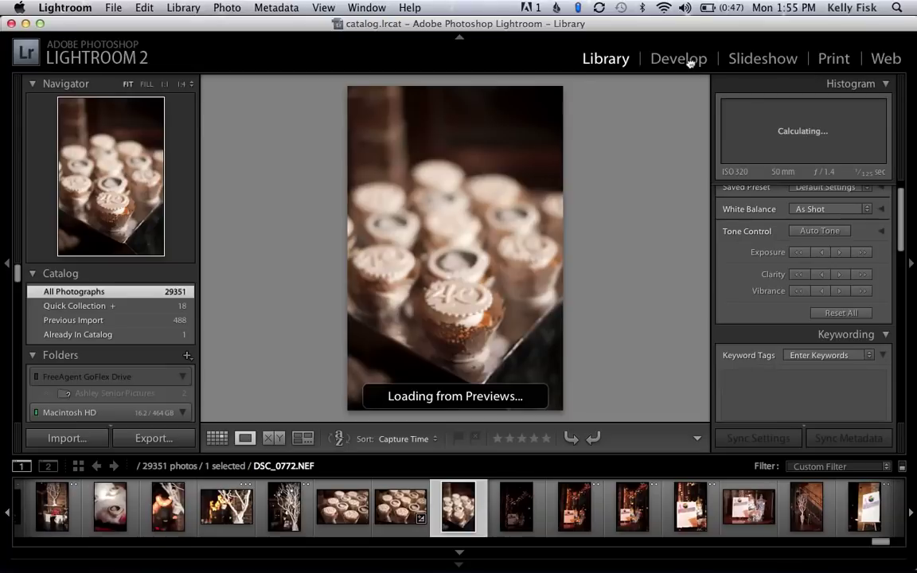
{"action": "key", "text": "g"}
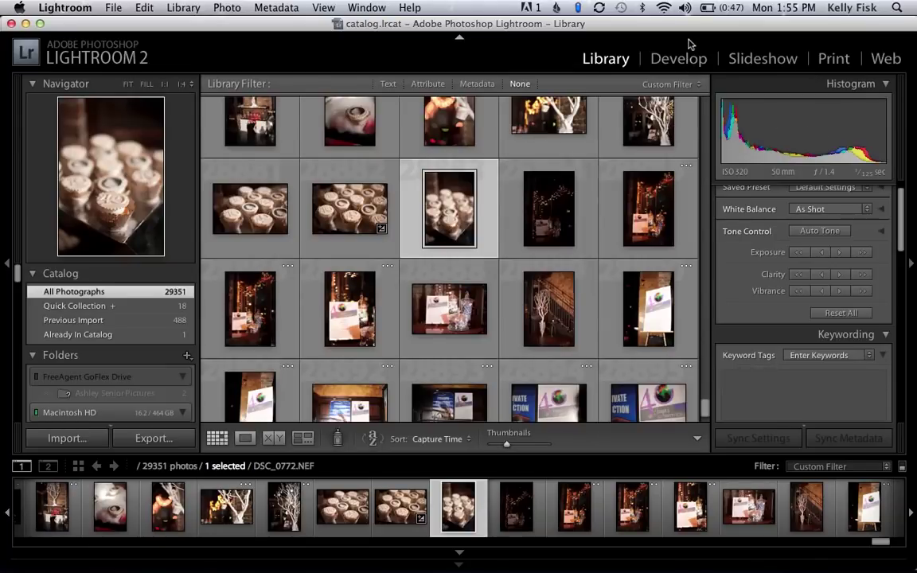
In the Develop module, compare DSC_0771 with DSC_0770 and settle on DSC_0771.
{"action": "left_click", "coordinate": [677, 59]}
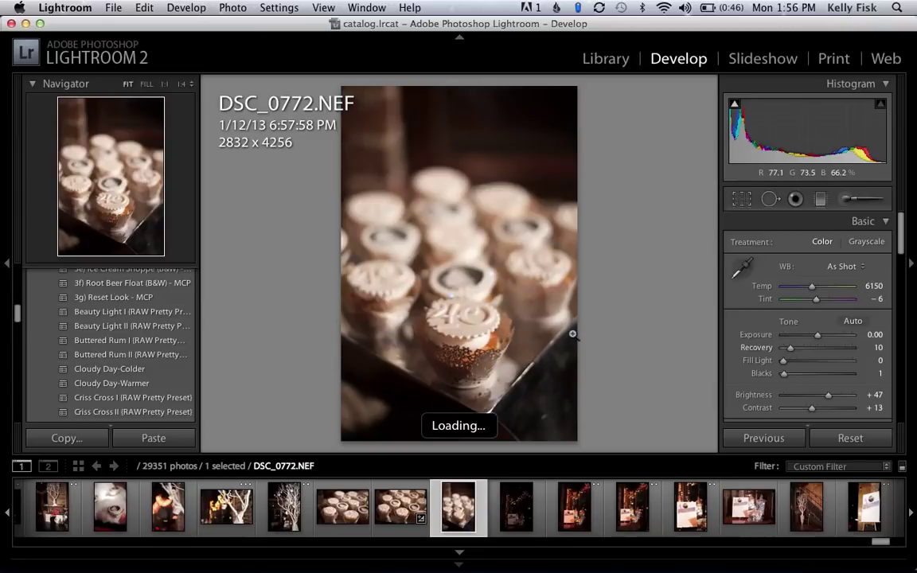
{"action": "left_click", "coordinate": [393, 510]}
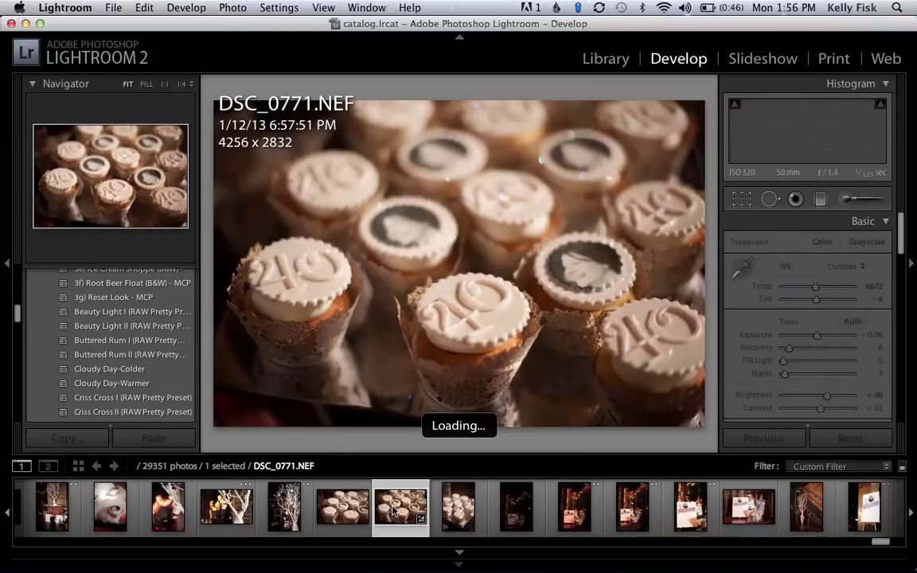
{"action": "left_click", "coordinate": [335, 517]}
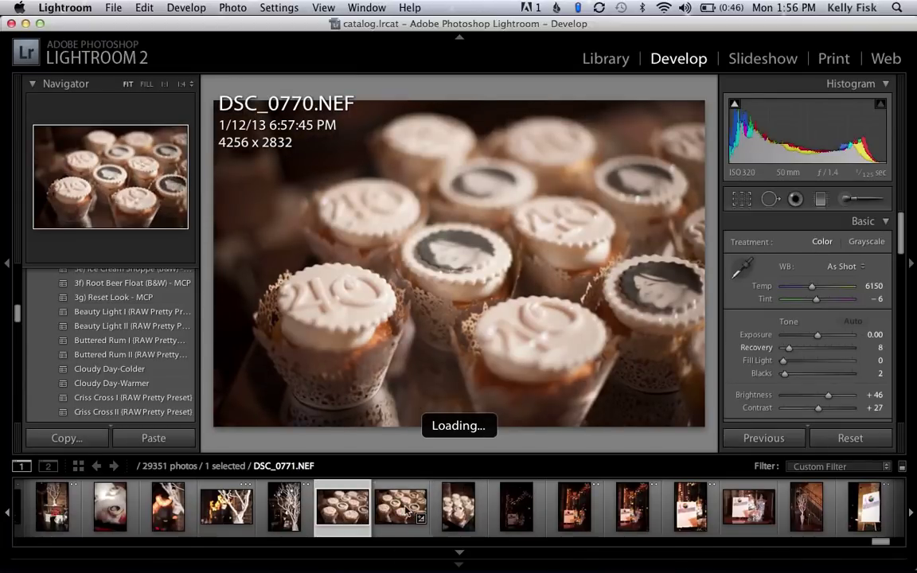
{"action": "left_click", "coordinate": [405, 511]}
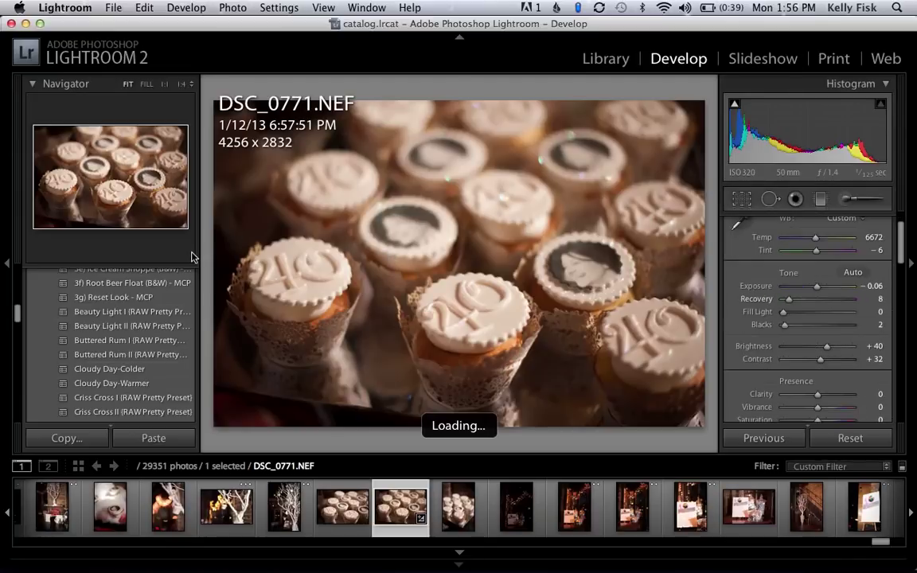
{"action": "mouse_move", "coordinate": [154, 316]}
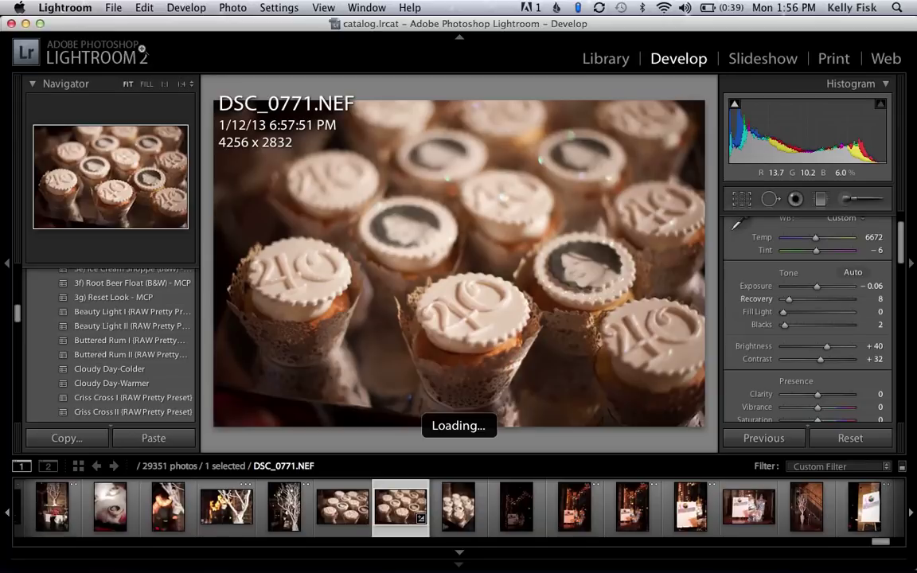
{"action": "left_click", "coordinate": [114, 7]}
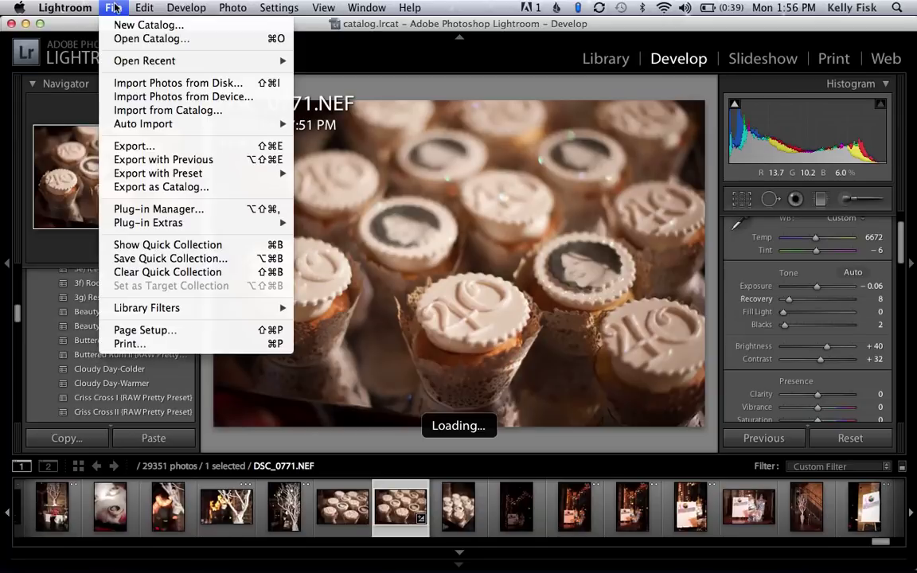
Open the JPEG quality 75 export settings for DSC_0771 and start choosing a new destination folder.
{"action": "left_click", "coordinate": [188, 146]}
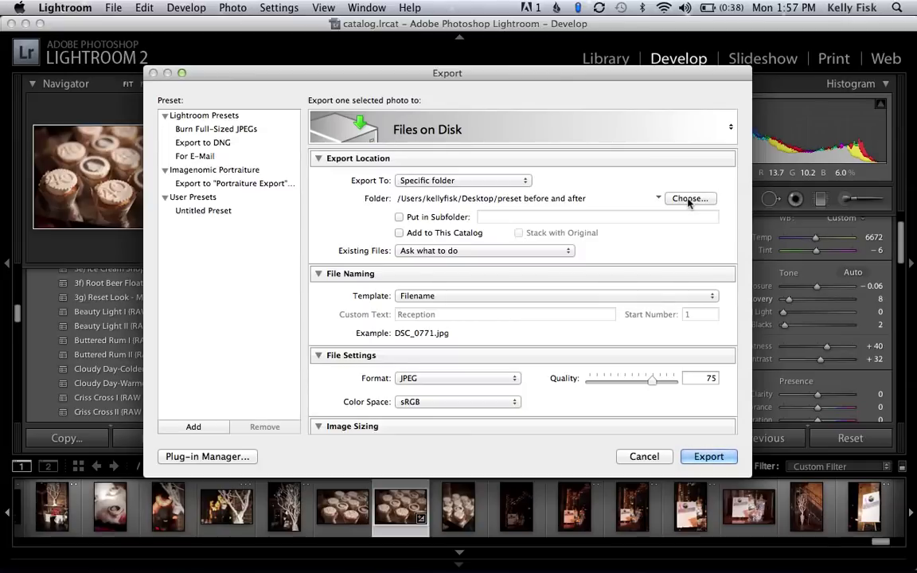
{"action": "left_click", "coordinate": [688, 199]}
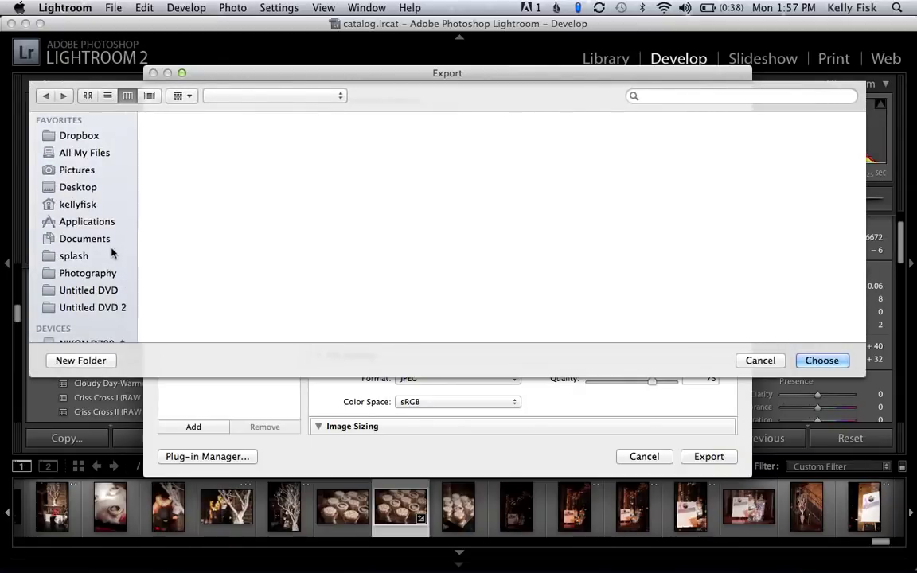
{"action": "left_click", "coordinate": [79, 170]}
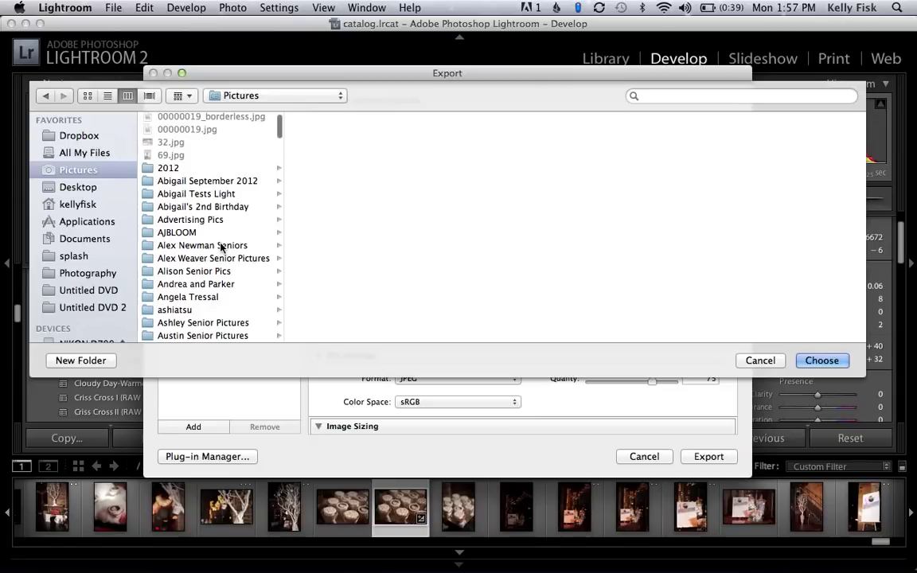
{"action": "scroll", "coordinate": [221, 247], "scroll_direction": "down", "scroll_amount": 5}
{"action": "scroll", "coordinate": [221, 247], "scroll_direction": "down", "scroll_amount": 8}
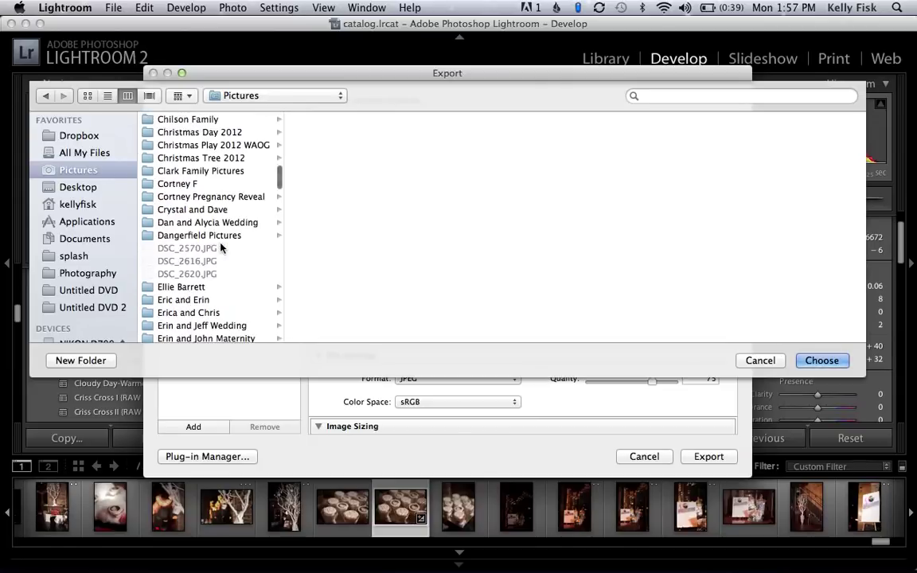
{"action": "scroll", "coordinate": [221, 247], "scroll_direction": "down", "scroll_amount": 5}
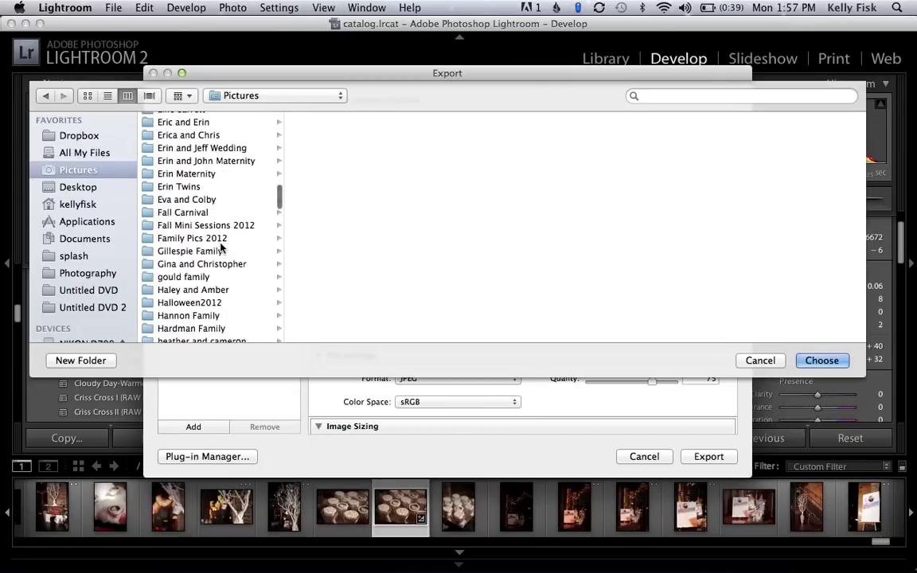
{"action": "scroll", "coordinate": [221, 248], "scroll_direction": "down", "scroll_amount": 3}
{"action": "scroll", "coordinate": [221, 248], "scroll_direction": "down", "scroll_amount": 5}
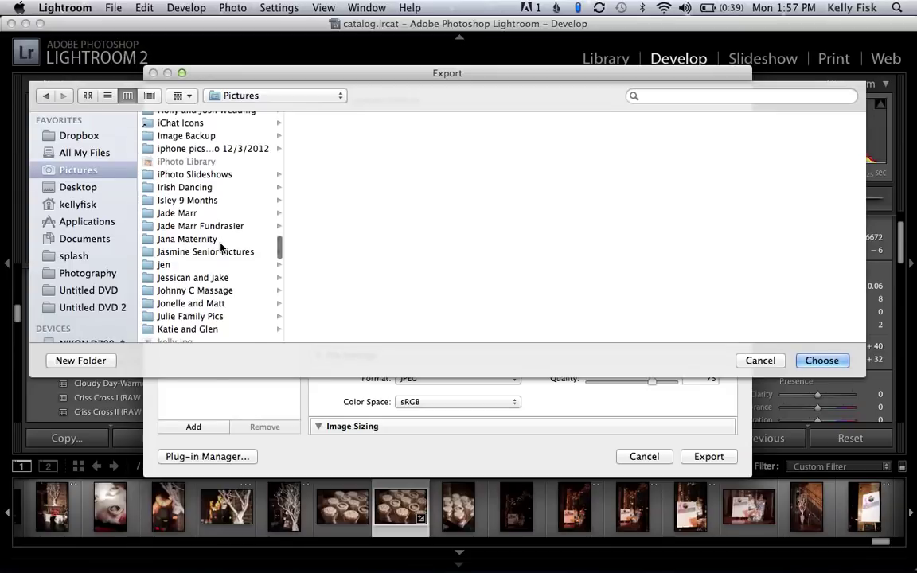
{"action": "scroll", "coordinate": [221, 247], "scroll_direction": "down", "scroll_amount": 6}
{"action": "scroll", "coordinate": [221, 248], "scroll_direction": "down", "scroll_amount": 9}
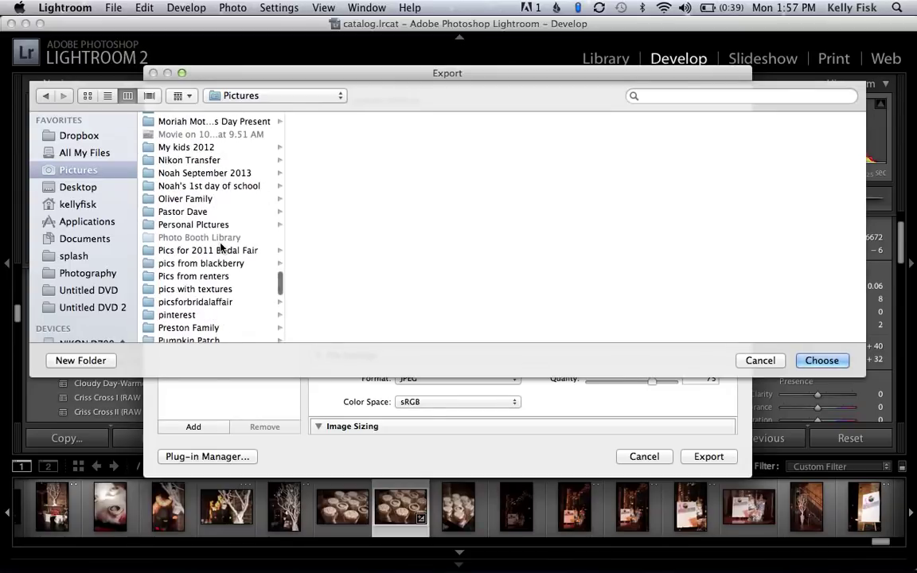
{"action": "scroll", "coordinate": [221, 248], "scroll_direction": "down", "scroll_amount": 2}
{"action": "scroll", "coordinate": [221, 247], "scroll_direction": "down", "scroll_amount": 3}
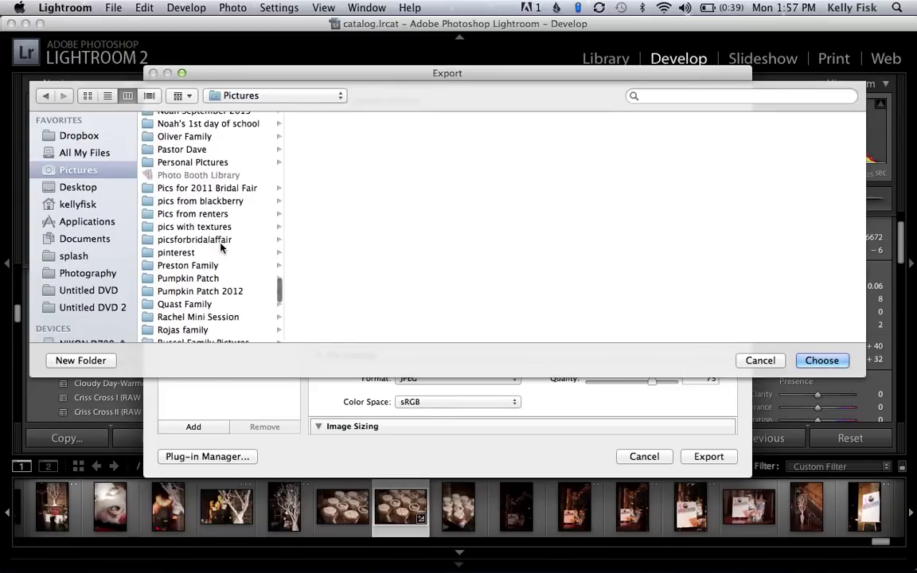
{"action": "scroll", "coordinate": [222, 247], "scroll_direction": "down", "scroll_amount": 5}
{"action": "scroll", "coordinate": [222, 247], "scroll_direction": "down", "scroll_amount": 3}
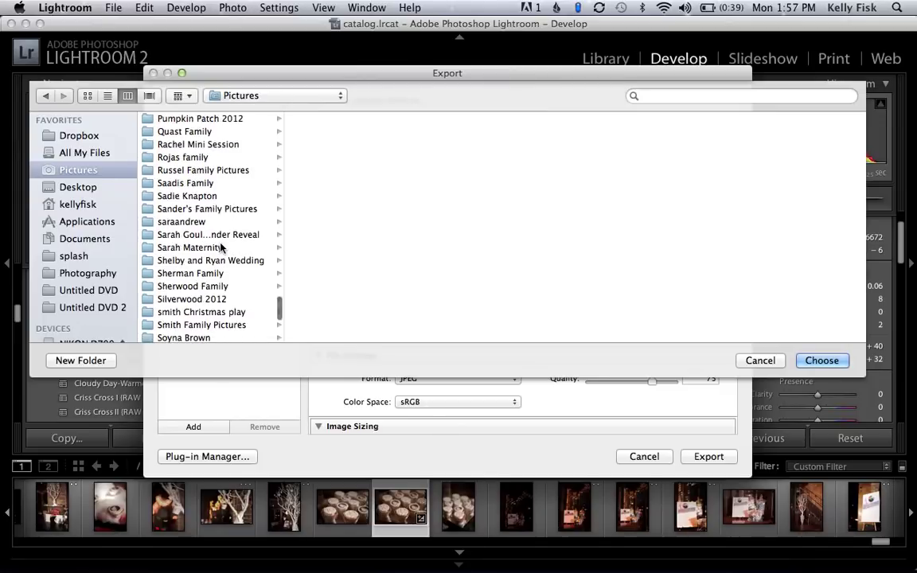
{"action": "scroll", "coordinate": [221, 248], "scroll_direction": "down", "scroll_amount": 3}
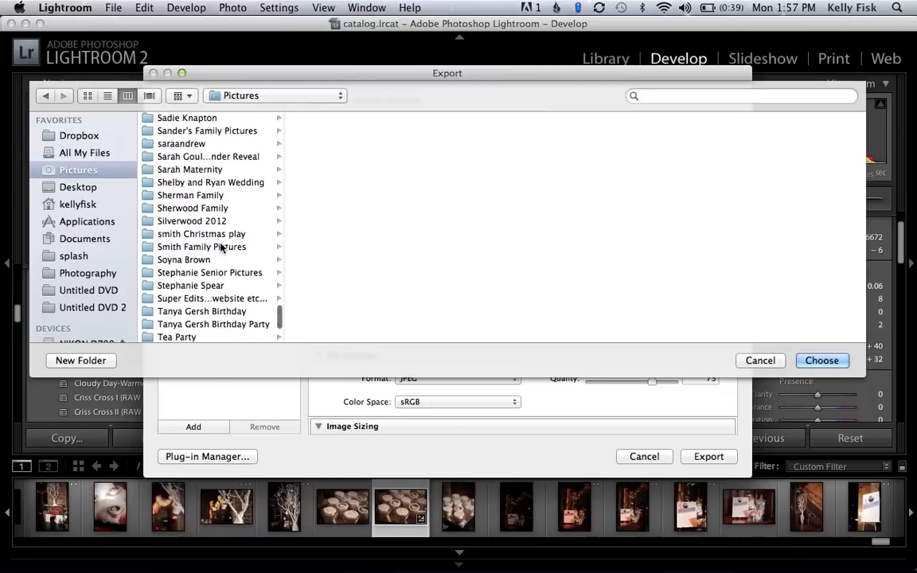
{"action": "left_click", "coordinate": [214, 312]}
Pick its preview subfolder as the export destination.
{"action": "scroll", "coordinate": [419, 199], "scroll_direction": "down", "scroll_amount": 3}
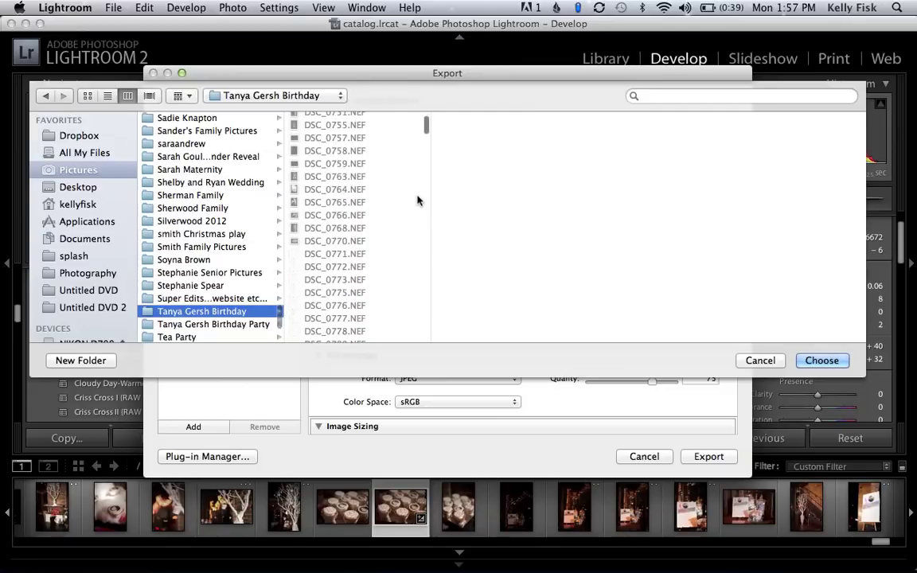
{"action": "scroll", "coordinate": [427, 318], "scroll_direction": "down", "scroll_amount": 15}
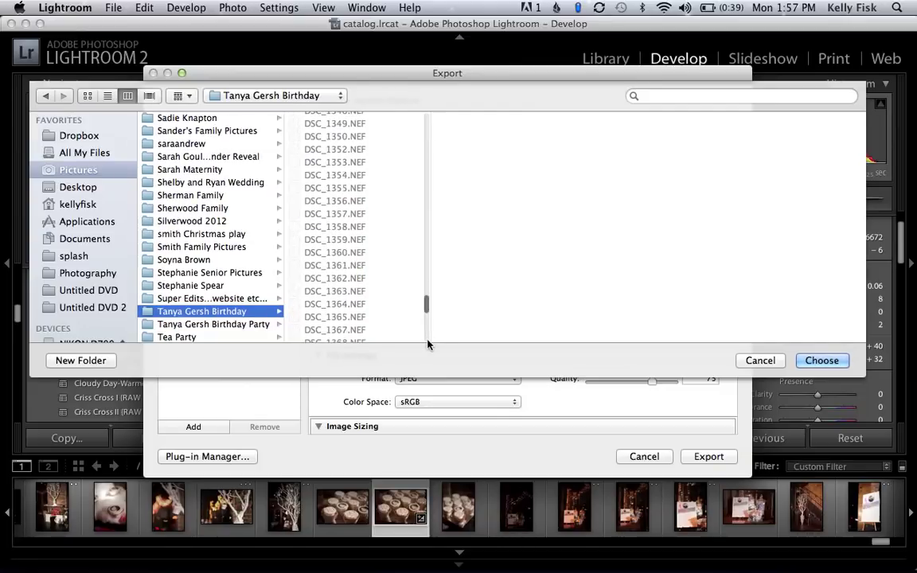
{"action": "left_click", "coordinate": [356, 337]}
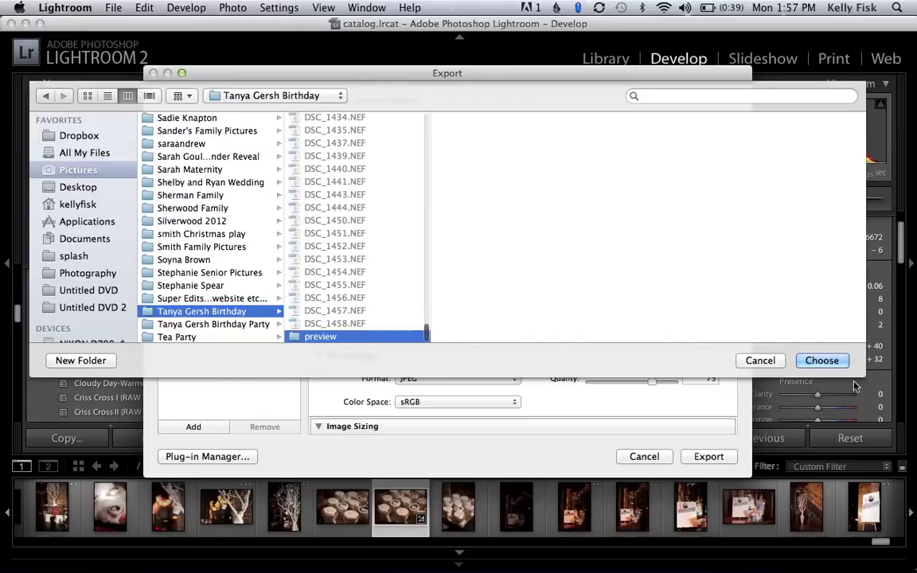
{"action": "left_click", "coordinate": [832, 361]}
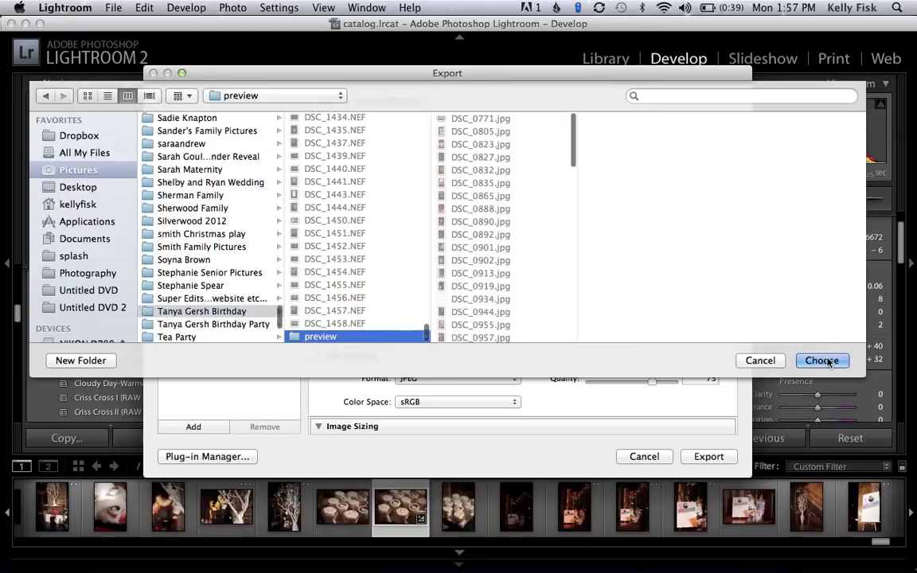
{"action": "left_click", "coordinate": [812, 361]}
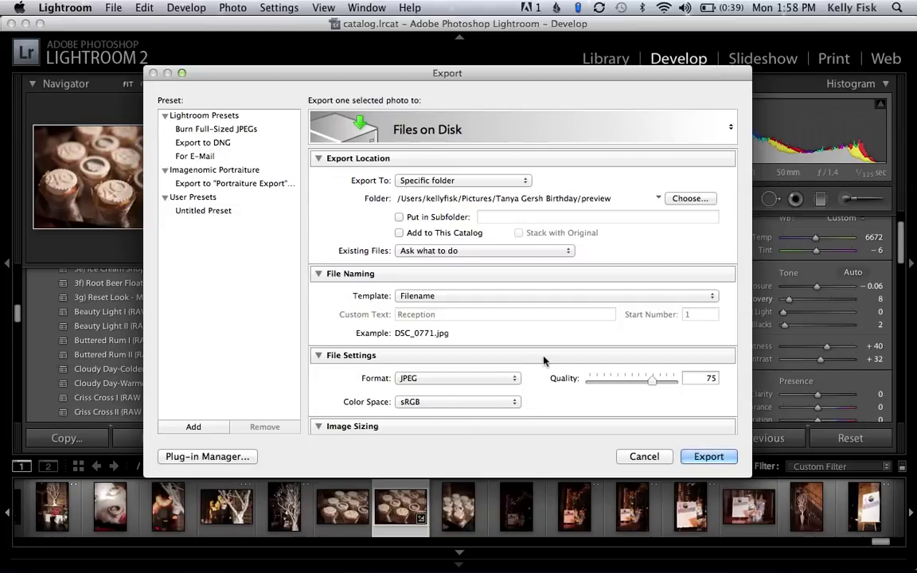
Review the JPEG 75, 240 ppi, no-resize export settings, then cancel without exporting.
{"action": "scroll", "coordinate": [544, 360], "scroll_direction": "down", "scroll_amount": 3}
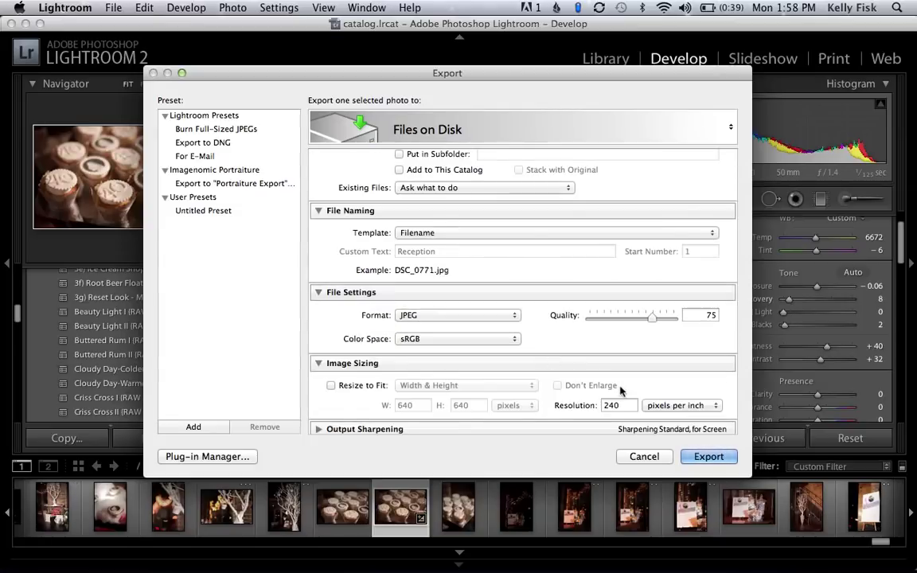
{"action": "scroll", "coordinate": [621, 390], "scroll_direction": "down", "scroll_amount": 3}
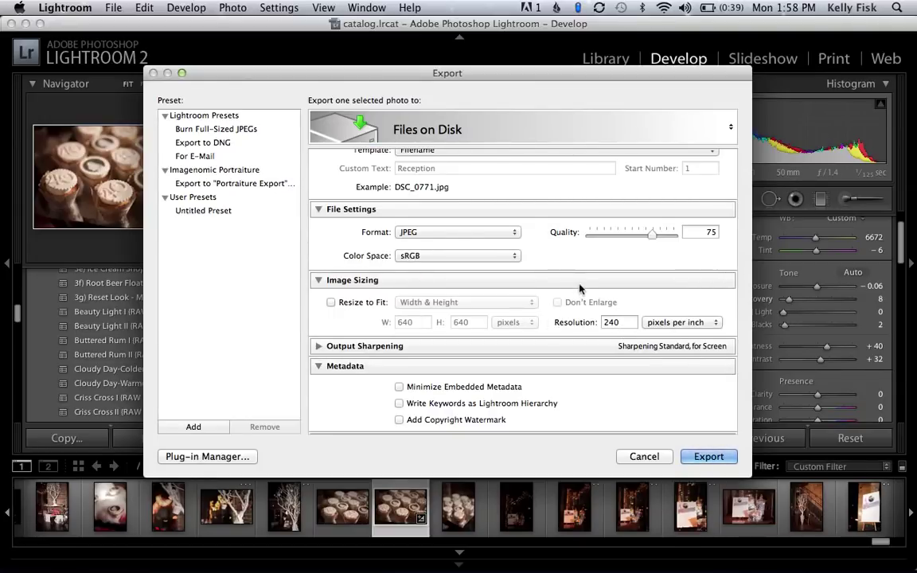
{"action": "scroll", "coordinate": [579, 288], "scroll_direction": "up", "scroll_amount": 1}
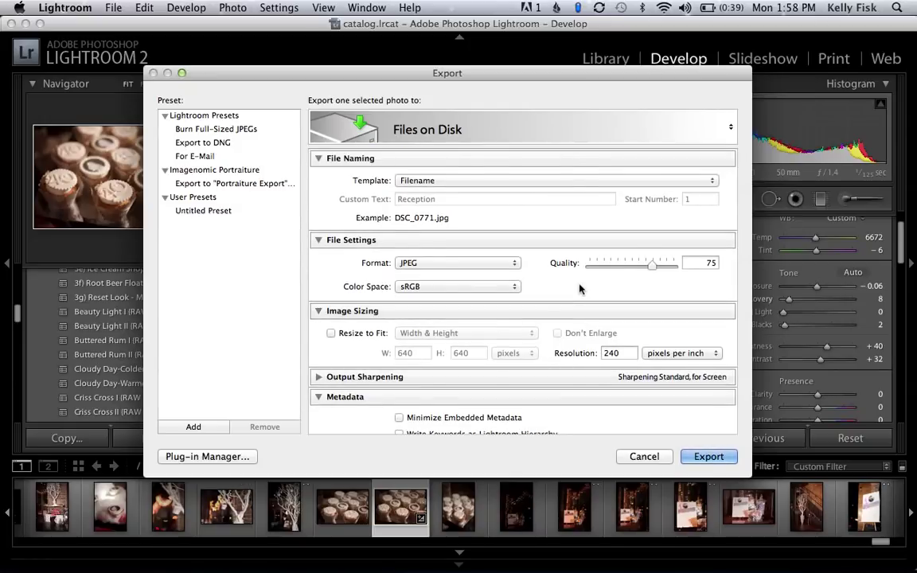
{"action": "scroll", "coordinate": [580, 289], "scroll_direction": "up", "scroll_amount": 3}
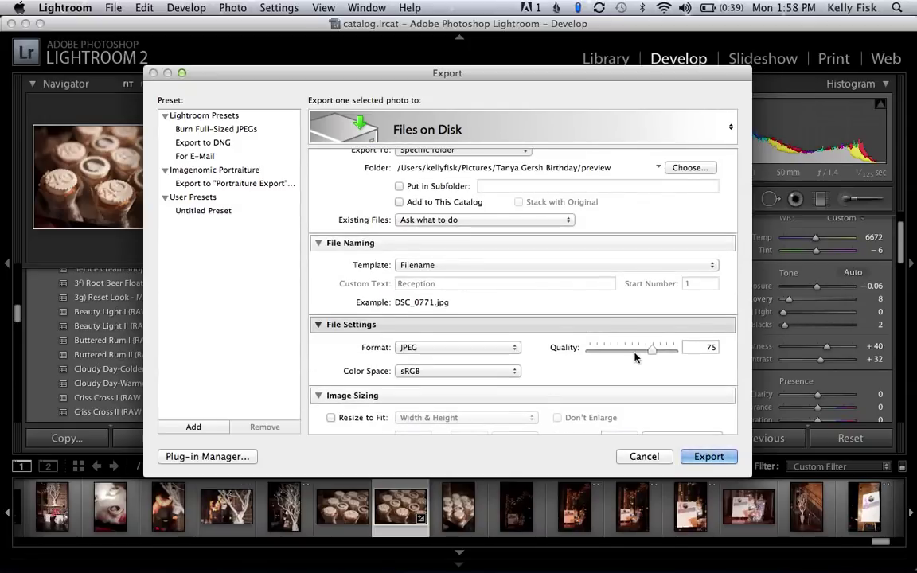
{"action": "left_click", "coordinate": [644, 456]}
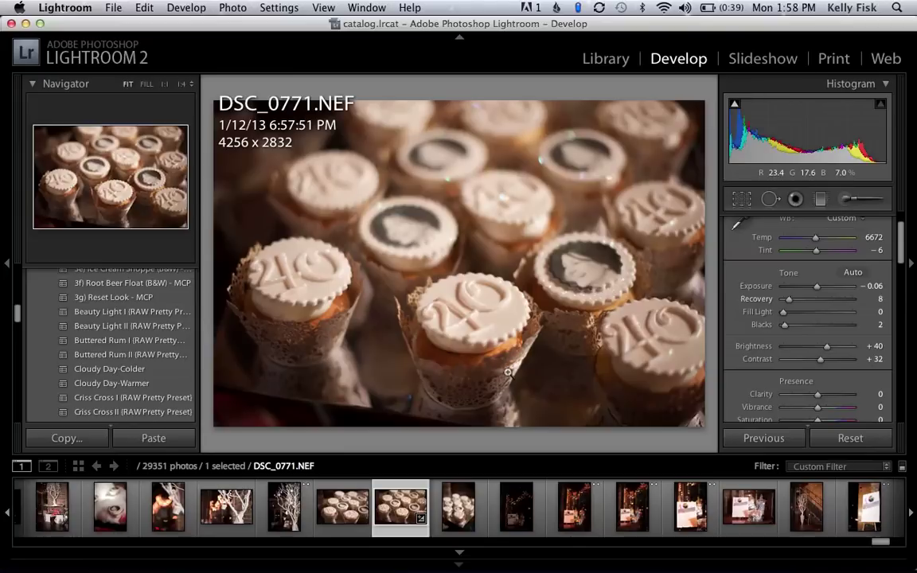
Switch briefly to BlogStomp, then return to Lightroom's Library grid of the cupcake photos.
{"action": "key", "text": "super+Tab"}
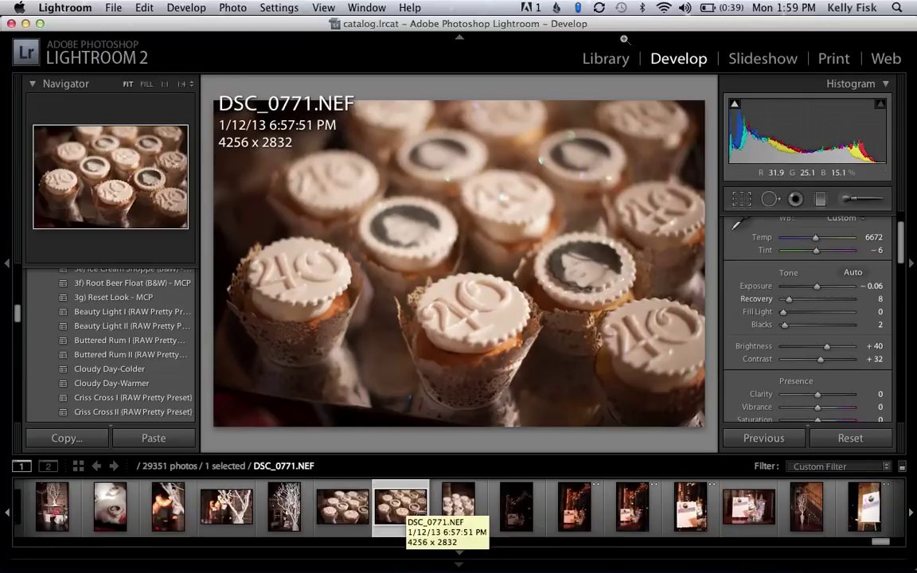
{"action": "left_click", "coordinate": [611, 63]}
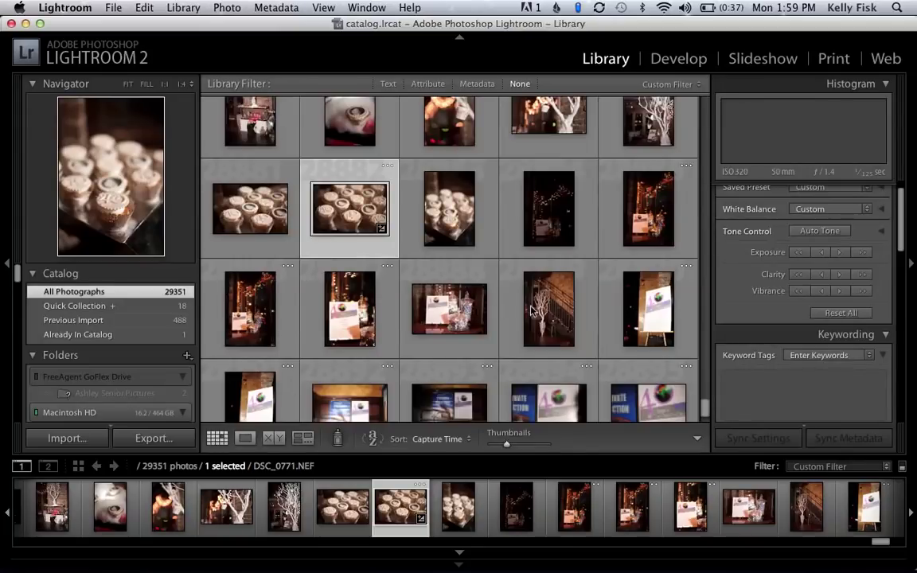
Extend the selection to 14 photos from the cupcake shot and open their Export dialog.
{"action": "left_click", "coordinate": [651, 374], "text": "shift"}
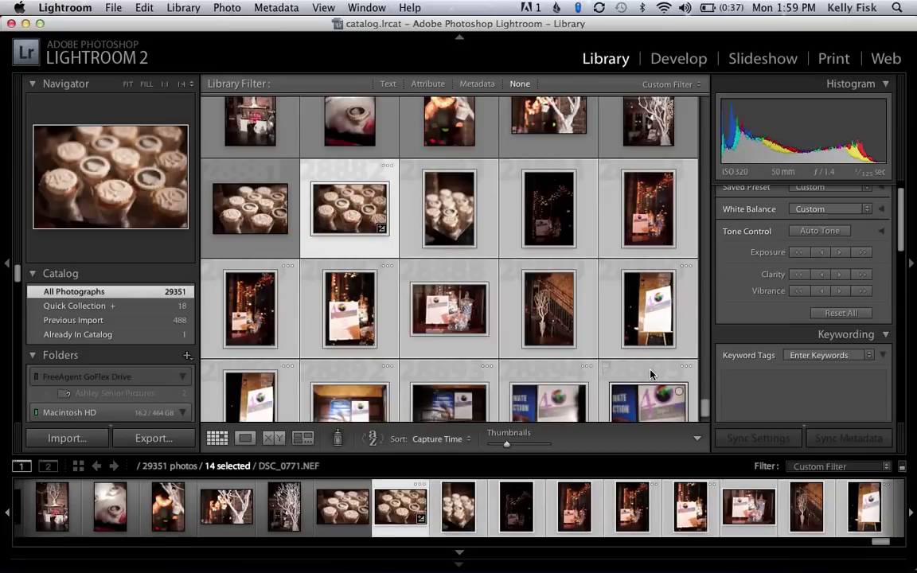
{"action": "left_click", "coordinate": [117, 7]}
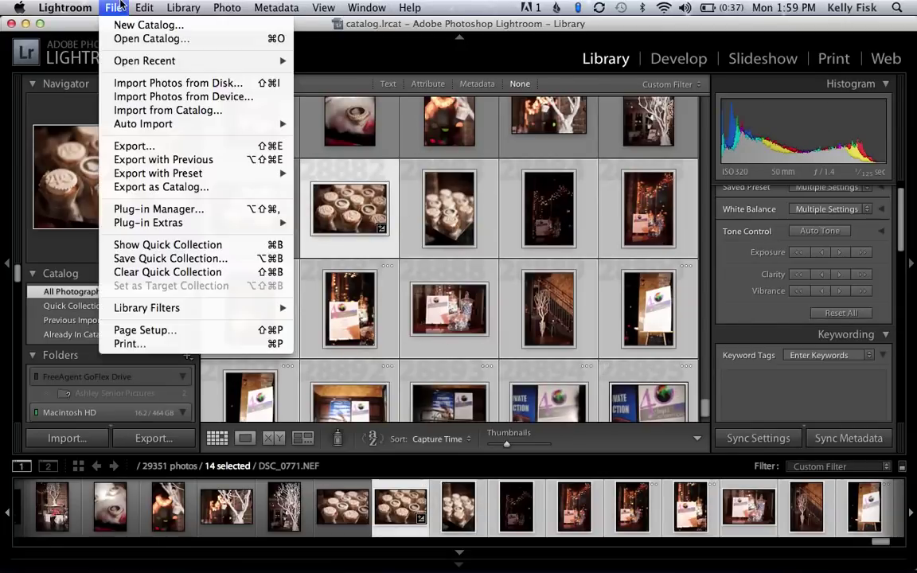
{"action": "left_click", "coordinate": [168, 147]}
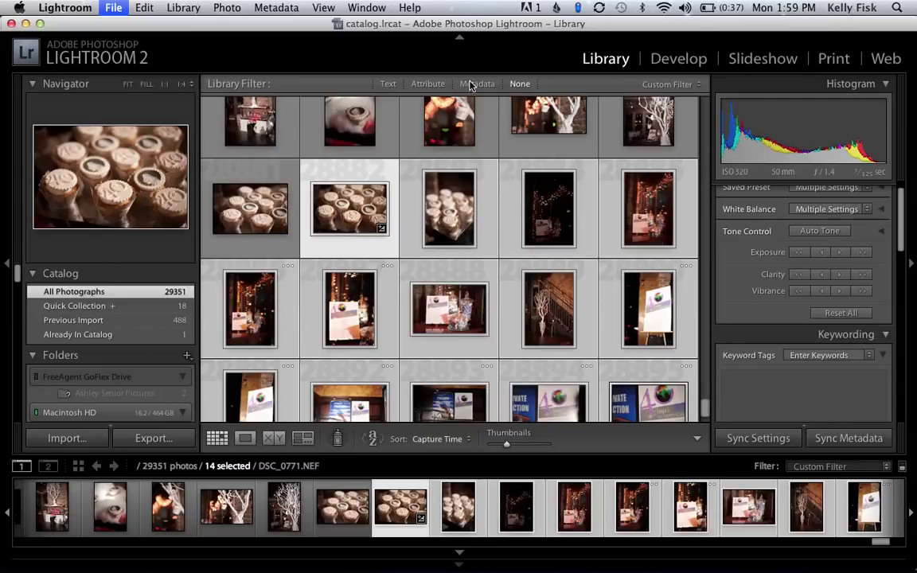
{"action": "key", "text": "super+shift+e"}
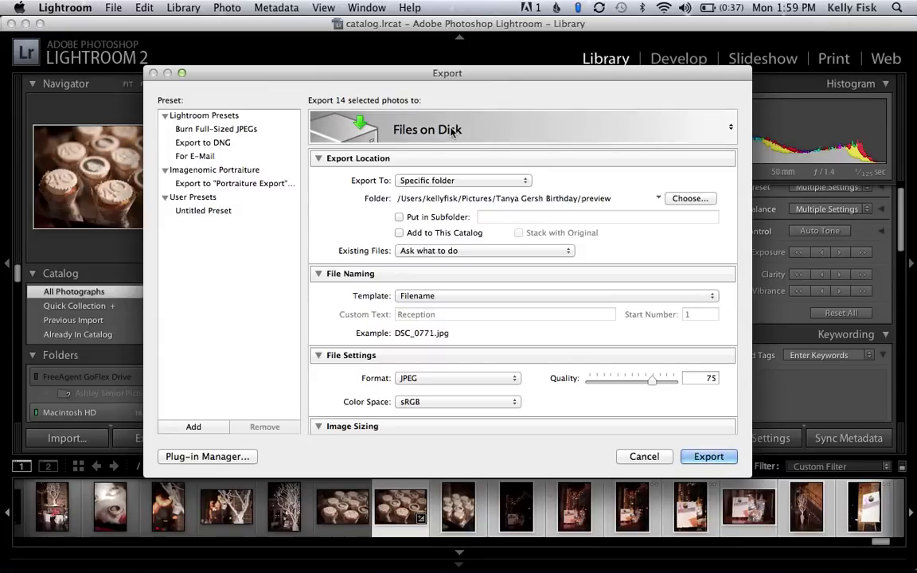
Keep Files on Disk as the export target and open the destination folder chooser.
{"action": "left_click", "coordinate": [451, 136]}
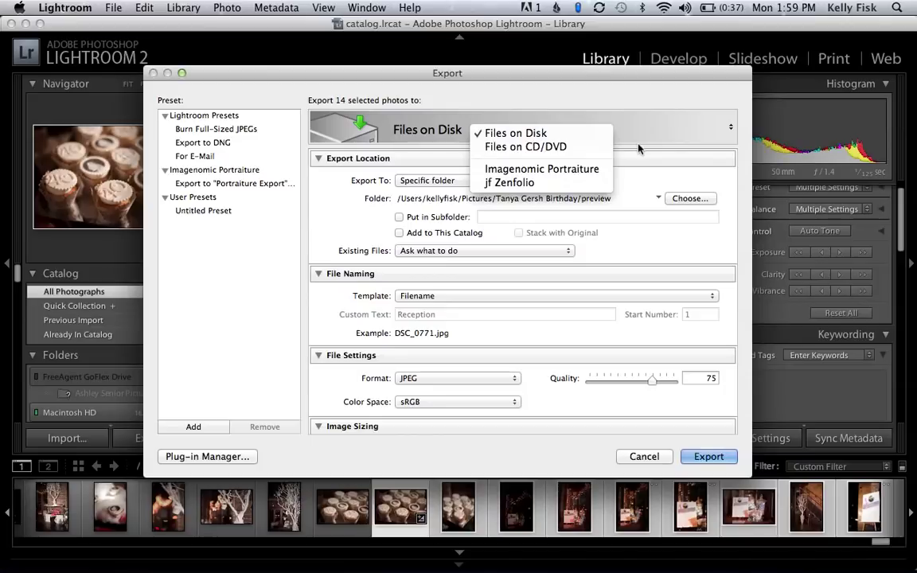
{"action": "left_click", "coordinate": [686, 194]}
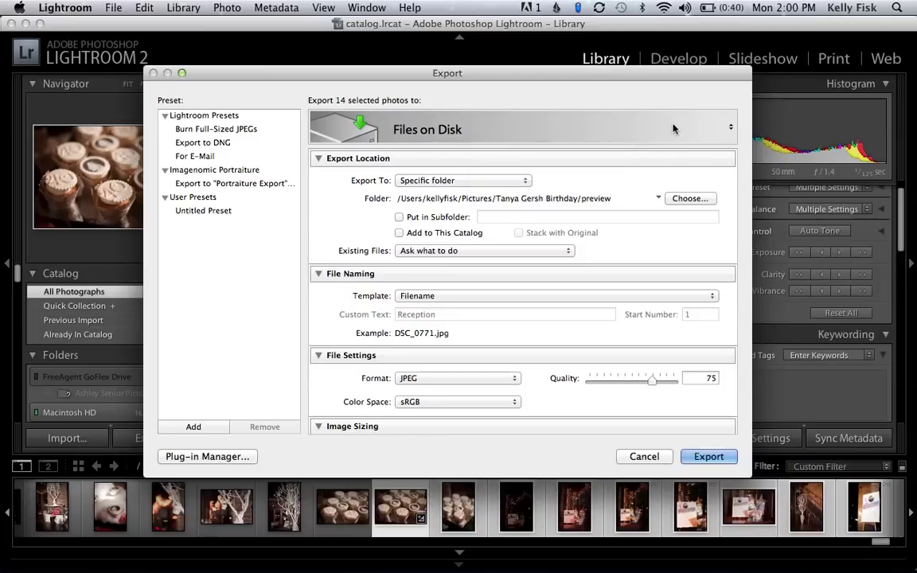
{"action": "left_click", "coordinate": [683, 200]}
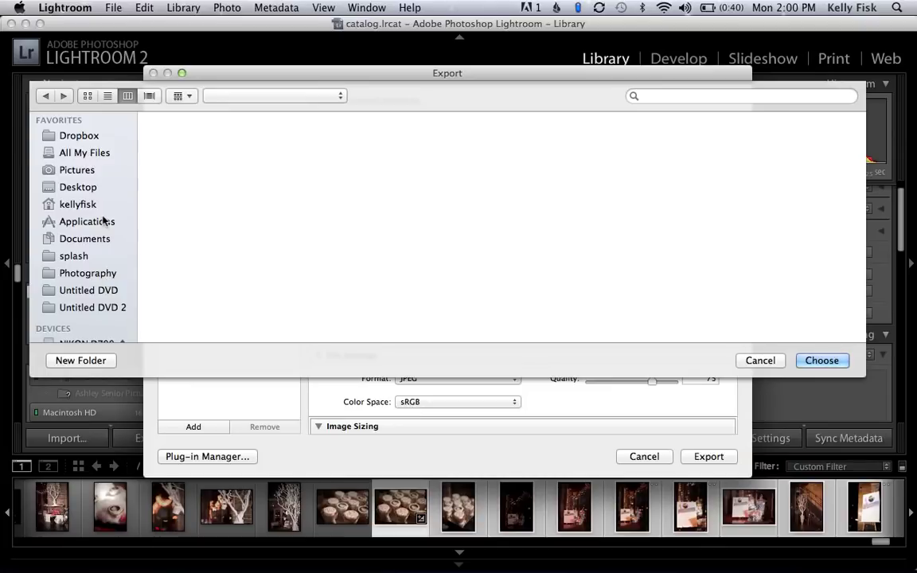
{"action": "left_click", "coordinate": [91, 172]}
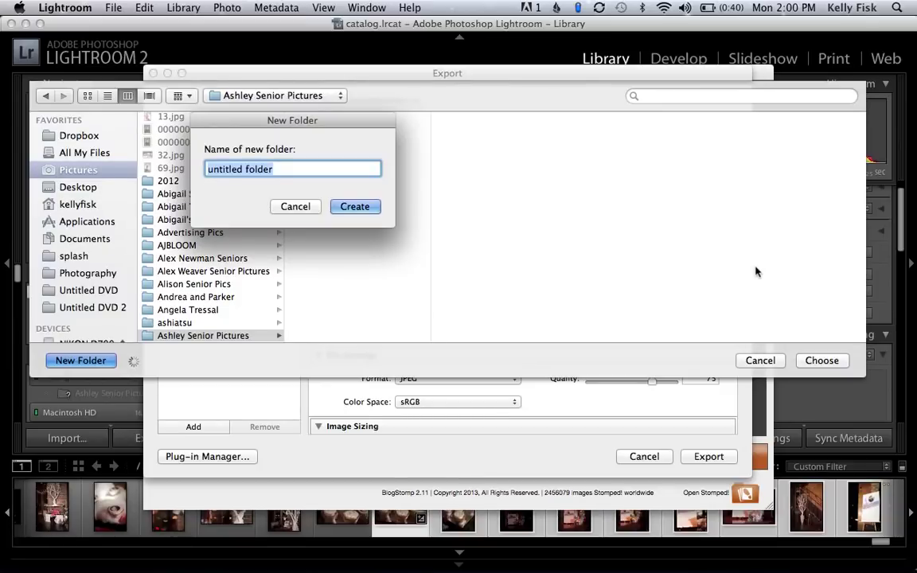
{"action": "left_click", "coordinate": [296, 206]}
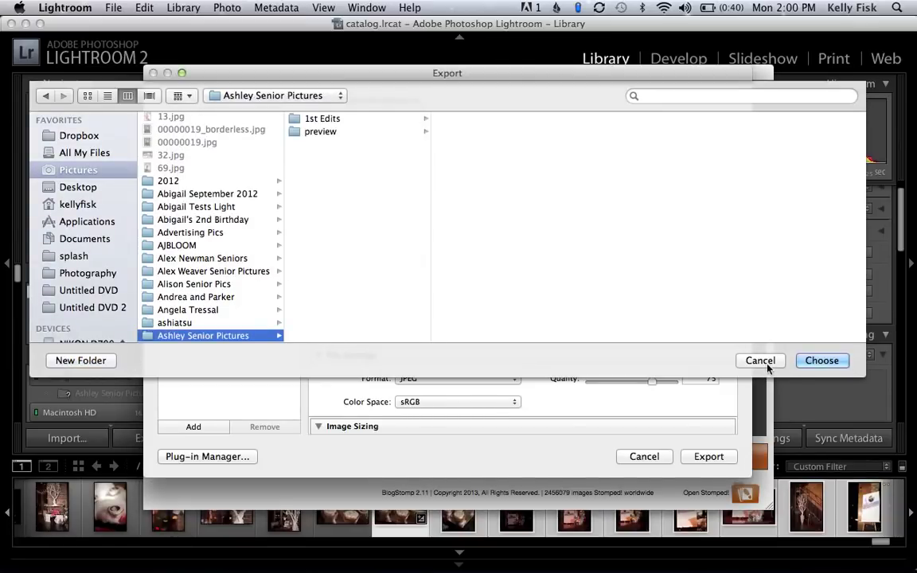
{"action": "left_click", "coordinate": [760, 360]}
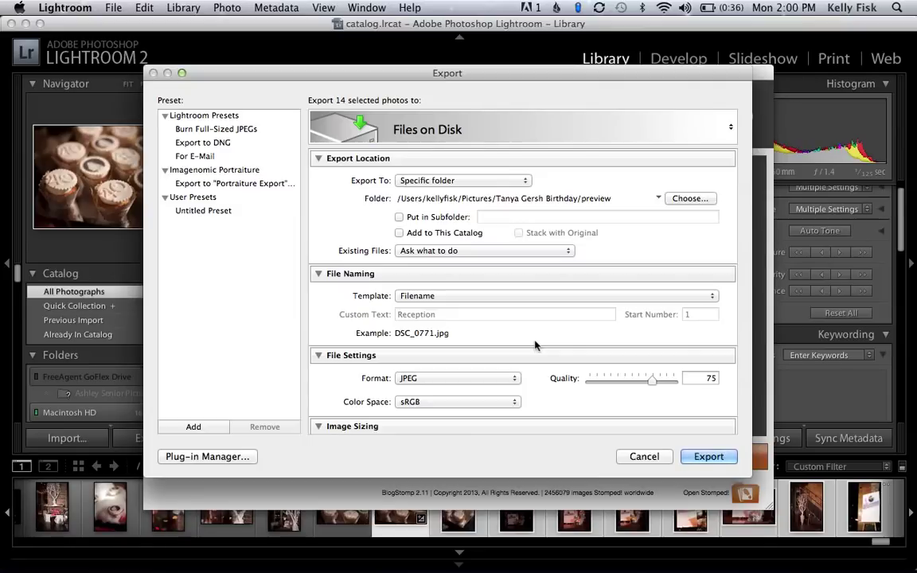
Keep the Filename naming template for the 14 exports, then cancel the Export dialog.
{"action": "scroll", "coordinate": [535, 344], "scroll_direction": "down", "scroll_amount": 1}
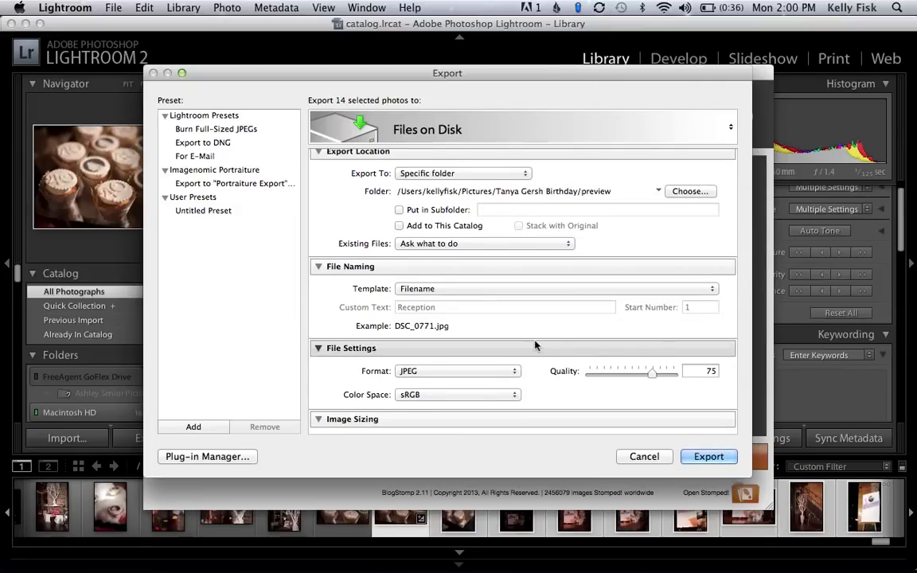
{"action": "scroll", "coordinate": [535, 343], "scroll_direction": "down", "scroll_amount": 1}
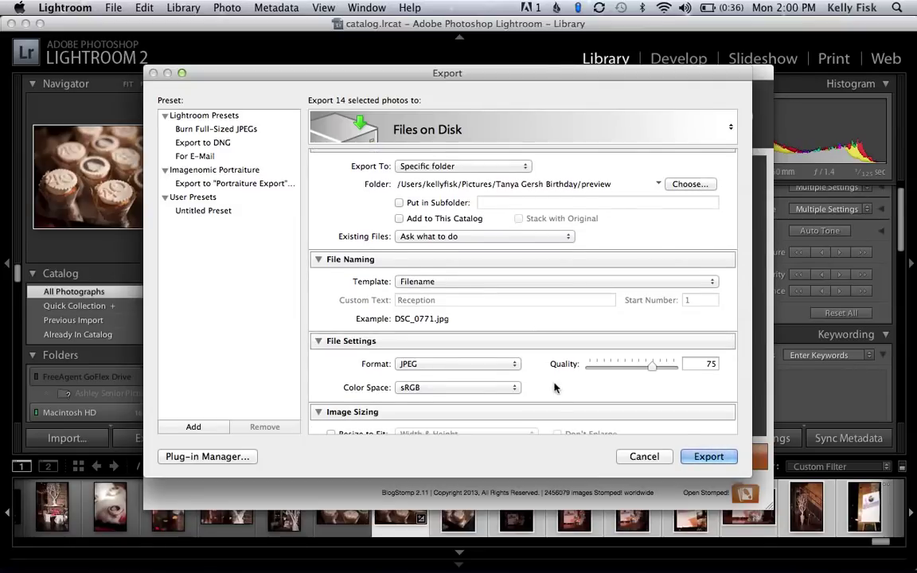
{"action": "left_click", "coordinate": [510, 283]}
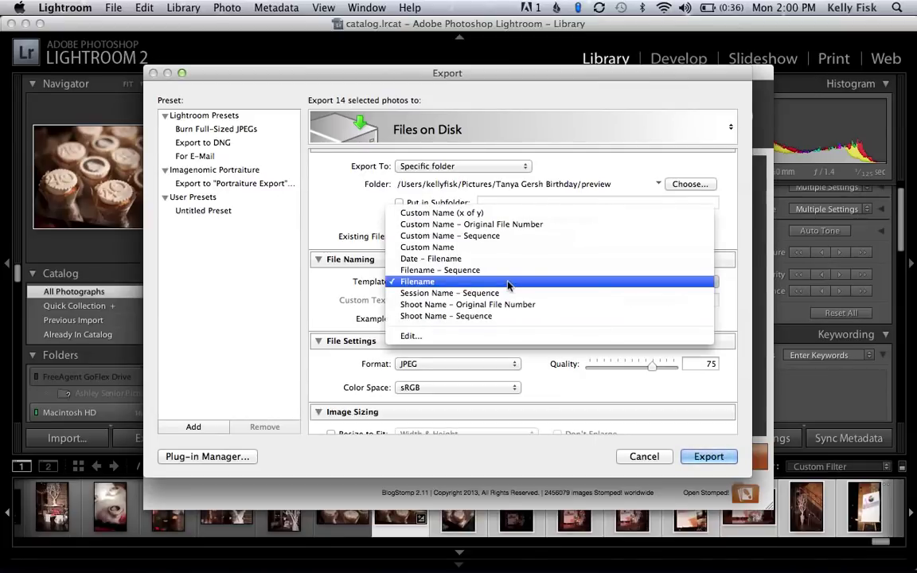
{"action": "left_click", "coordinate": [510, 282]}
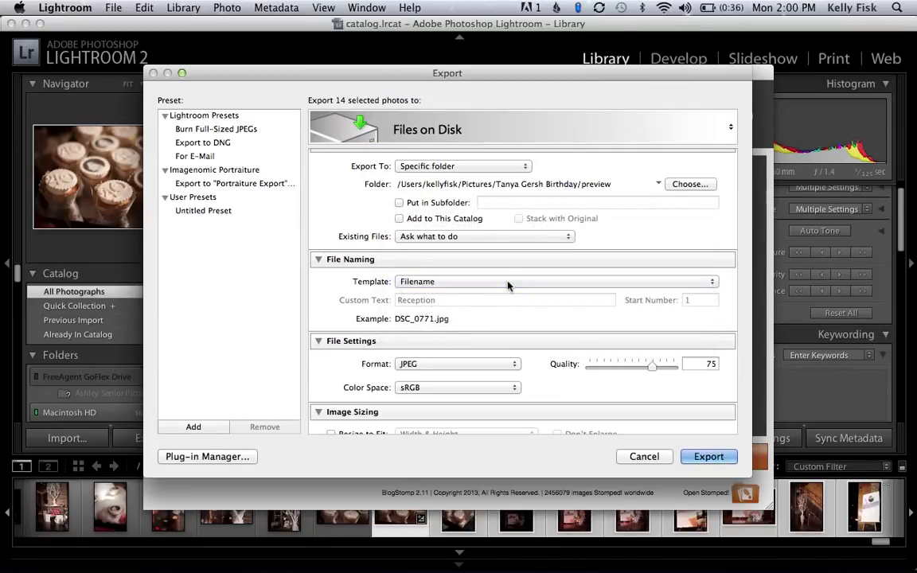
{"action": "left_click", "coordinate": [644, 457]}
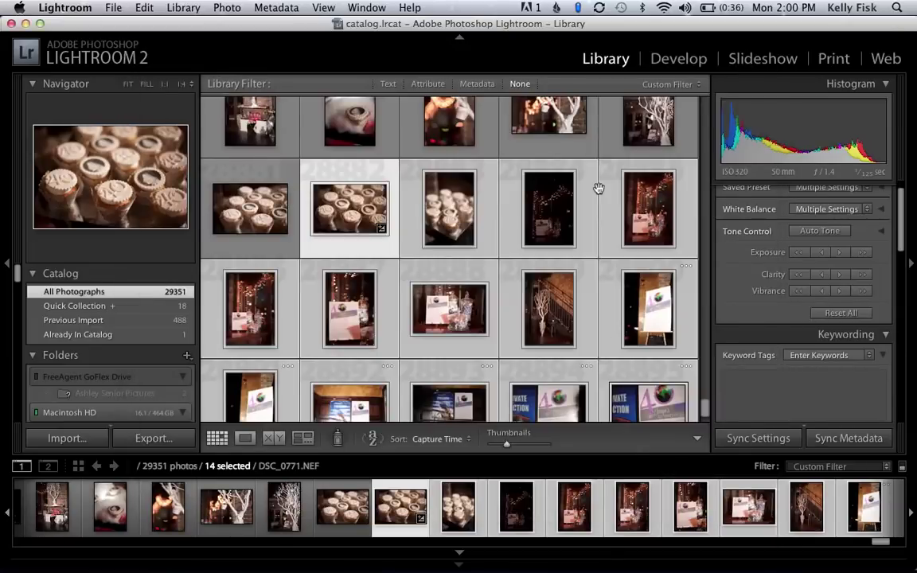